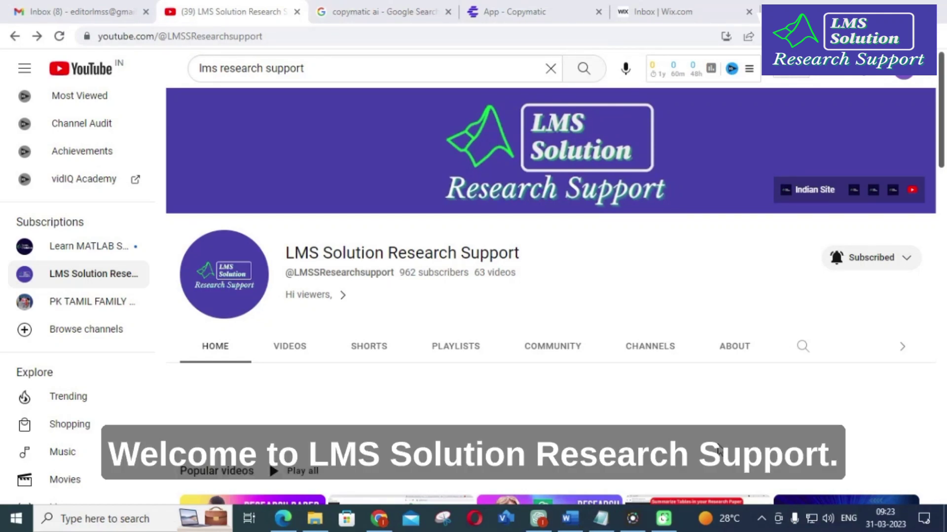
- Switch from the YouTube channel and Google results to the Copymatic app and open its full list of tools
scroll(661, 359, down, 4)
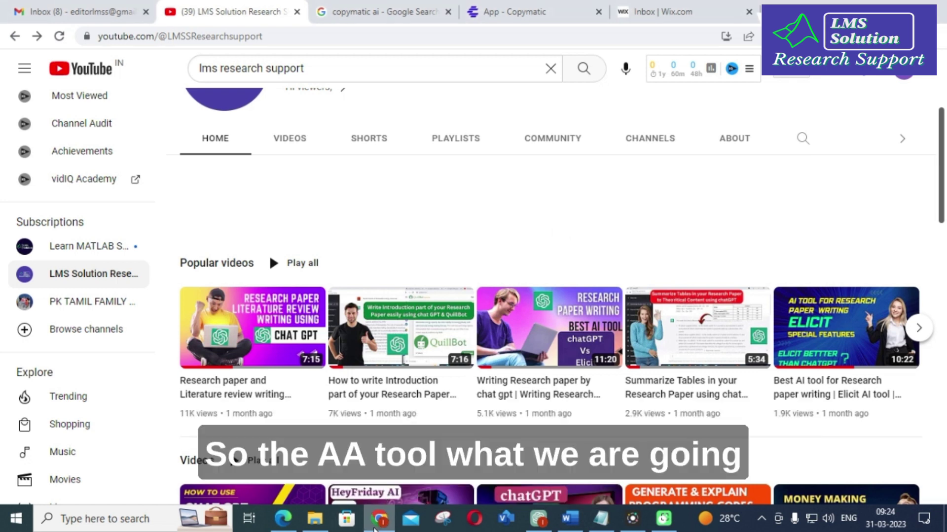
click(365, 2)
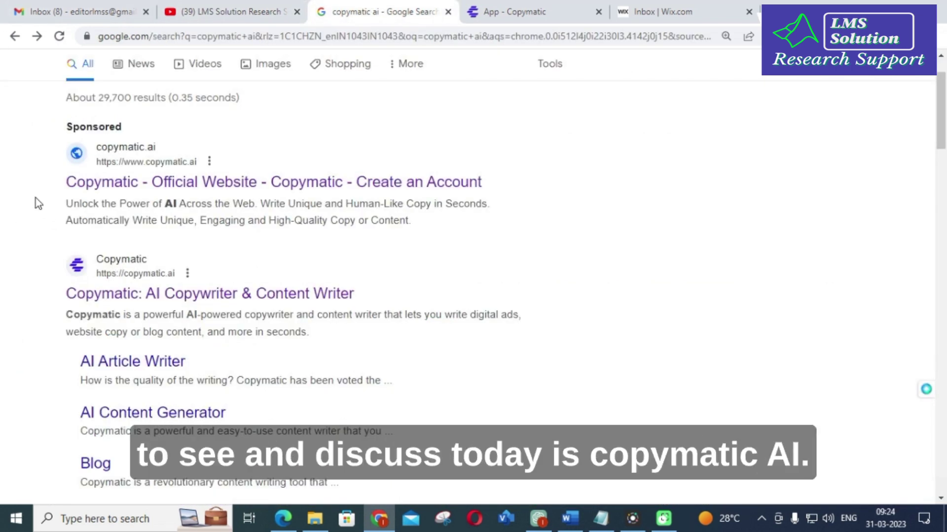
scroll(36, 202, down, 1)
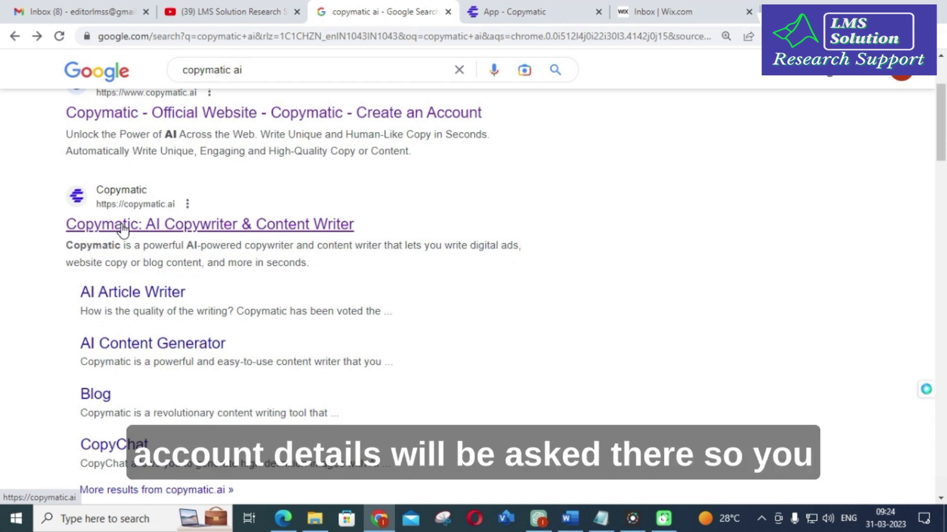
click(511, 7)
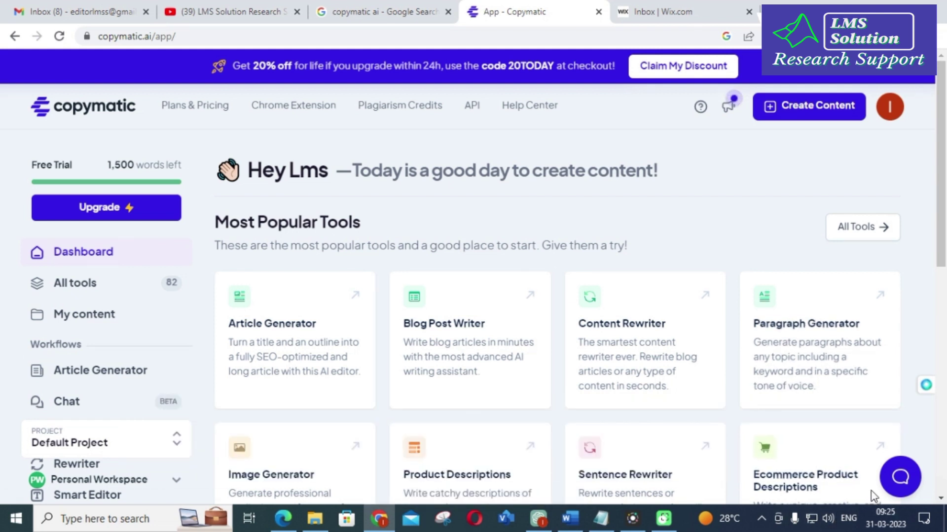
click(89, 291)
- Examine the blog writing and website copy tools in the full tool list, from Article Generator to About Us
scroll(494, 308, down, 4)
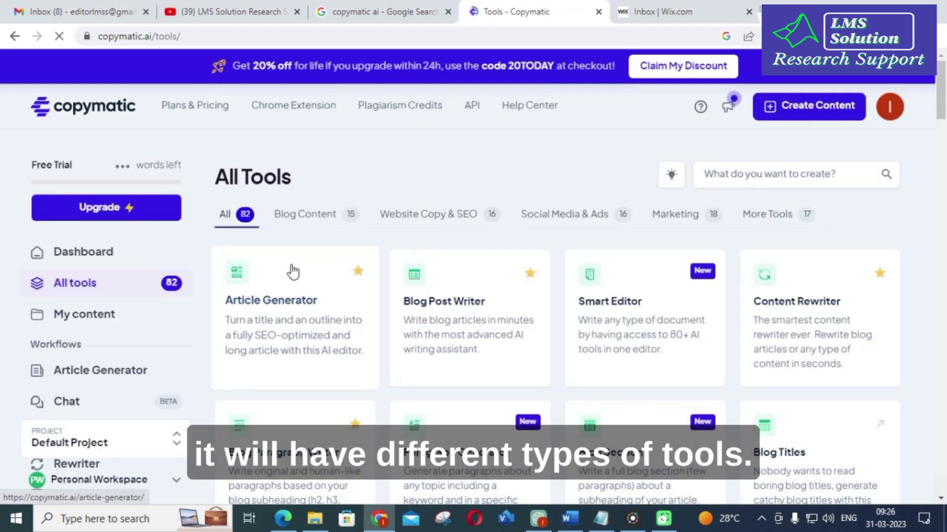
scroll(309, 263, down, 1)
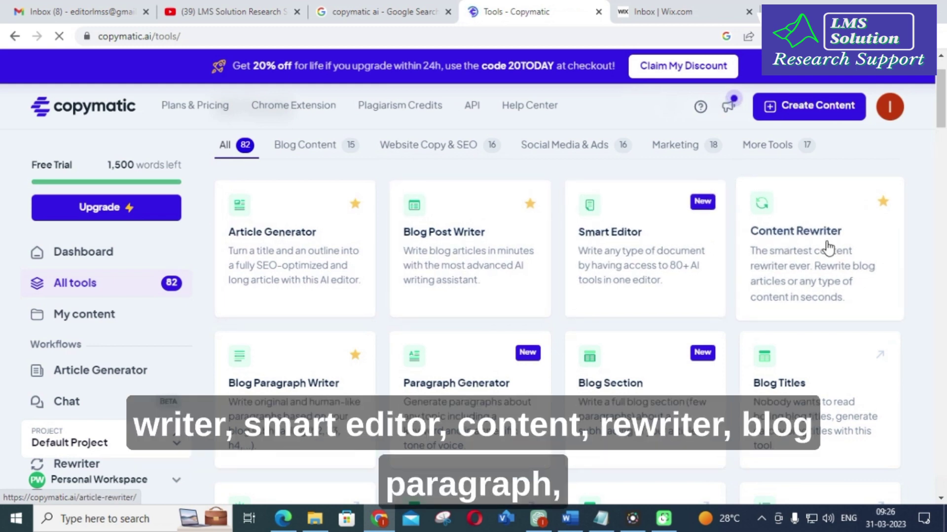
scroll(827, 251, down, 1)
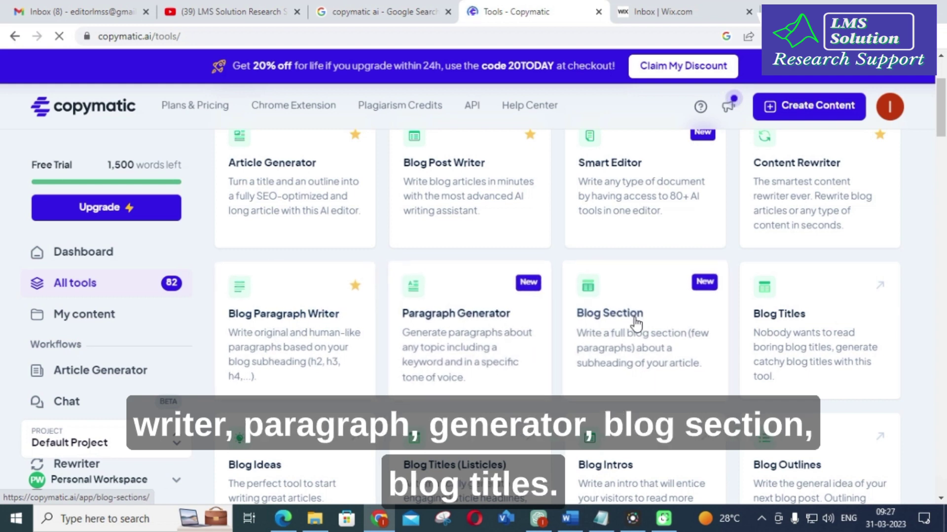
scroll(641, 315, down, 2)
scroll(327, 296, down, 3)
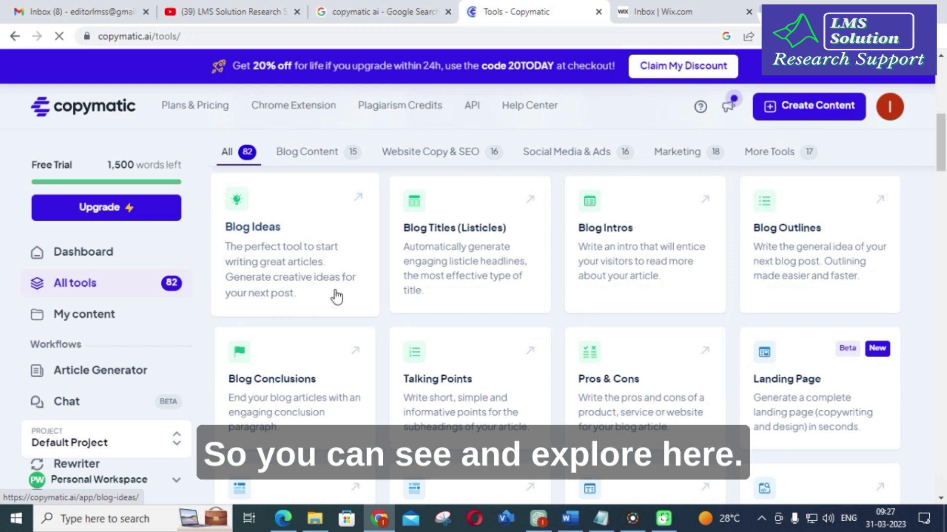
scroll(330, 295, down, 3)
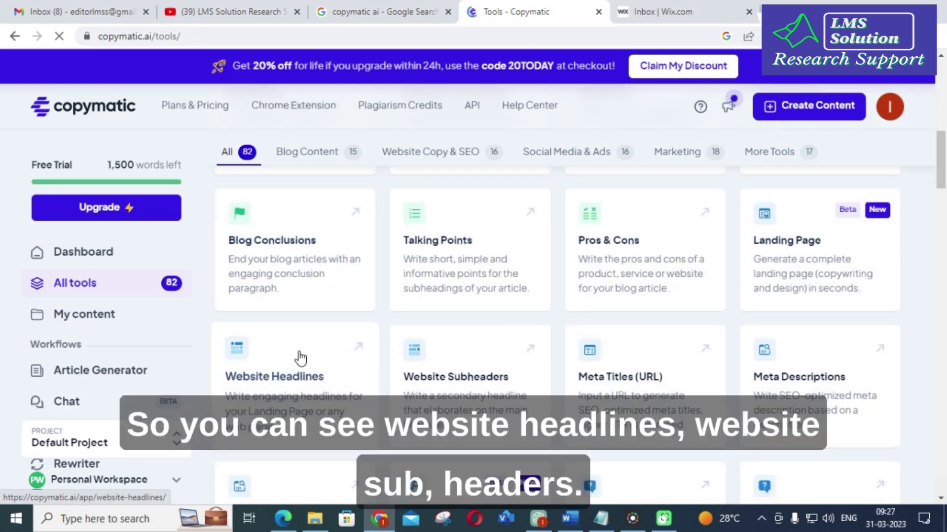
scroll(487, 392, down, 4)
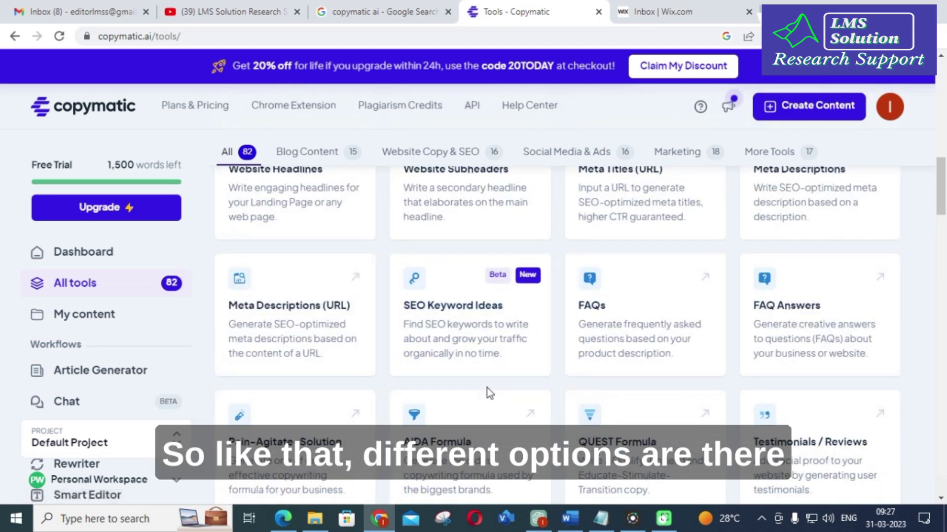
scroll(487, 392, down, 3)
scroll(487, 392, down, 3)
scroll(487, 394, down, 1)
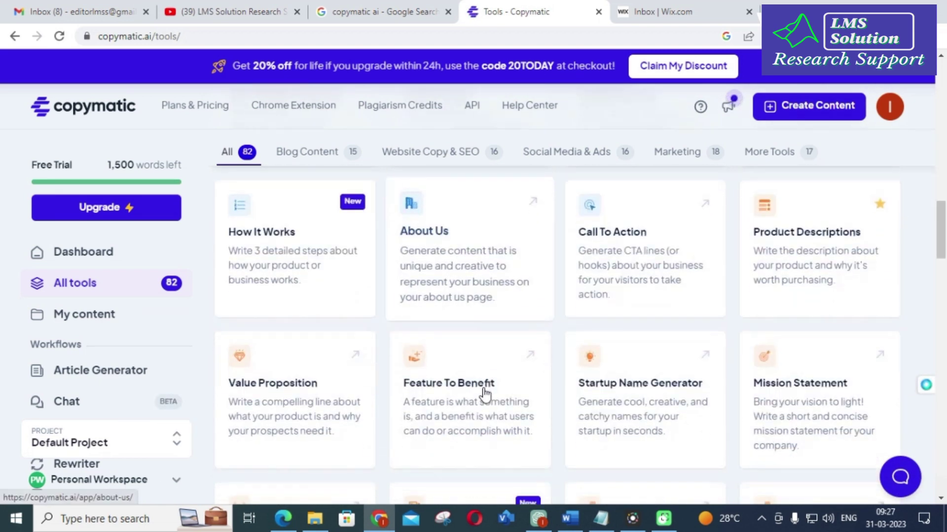
- Examine the business statement, video script, email and social media tools in the full tool list
scroll(324, 262, down, 2)
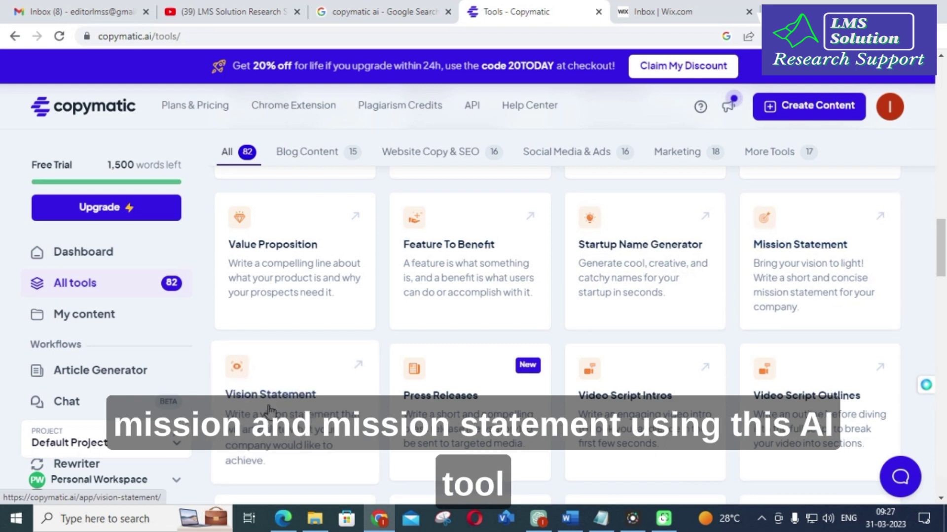
scroll(276, 394, down, 4)
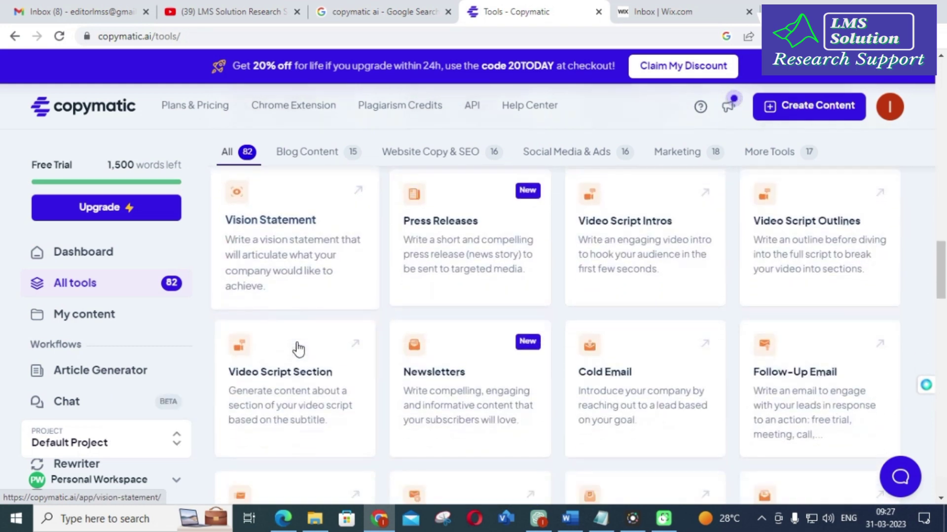
scroll(298, 349, down, 2)
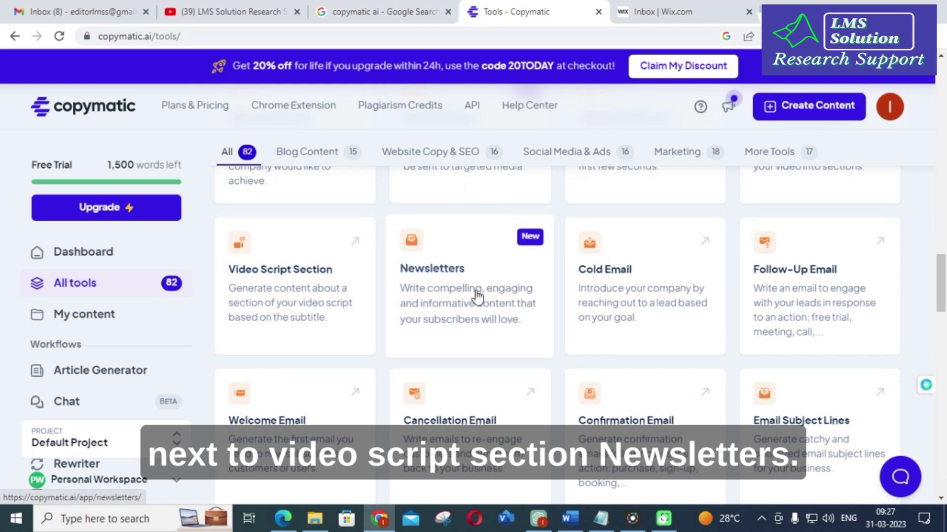
scroll(475, 295, down, 2)
scroll(476, 295, down, 1)
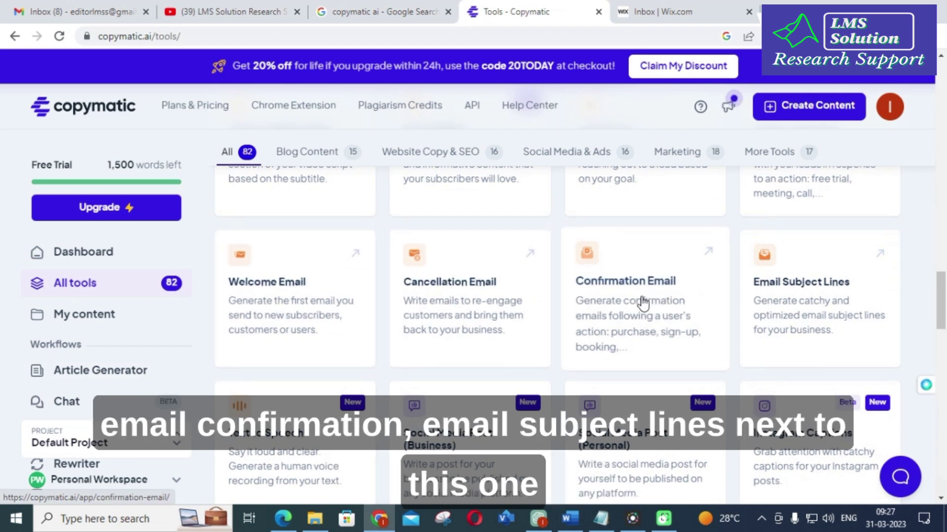
scroll(793, 323, down, 4)
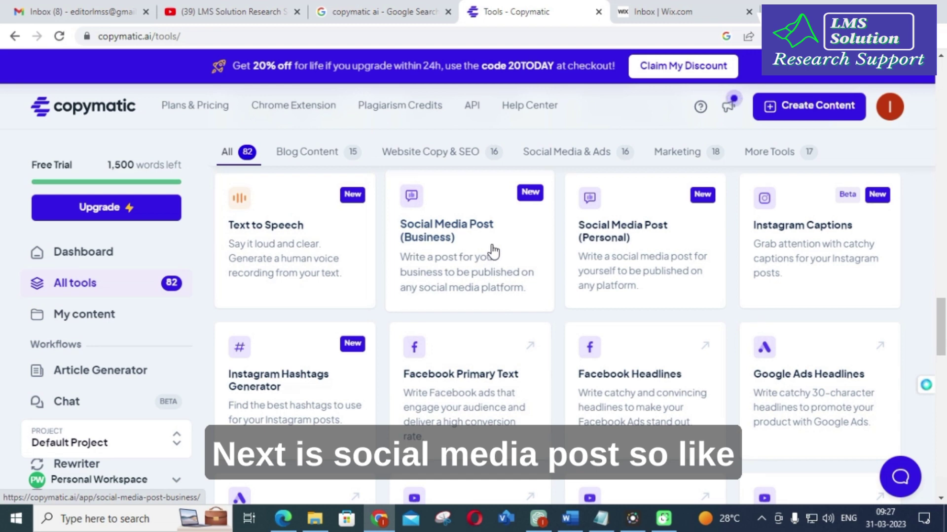
scroll(417, 315, down, 3)
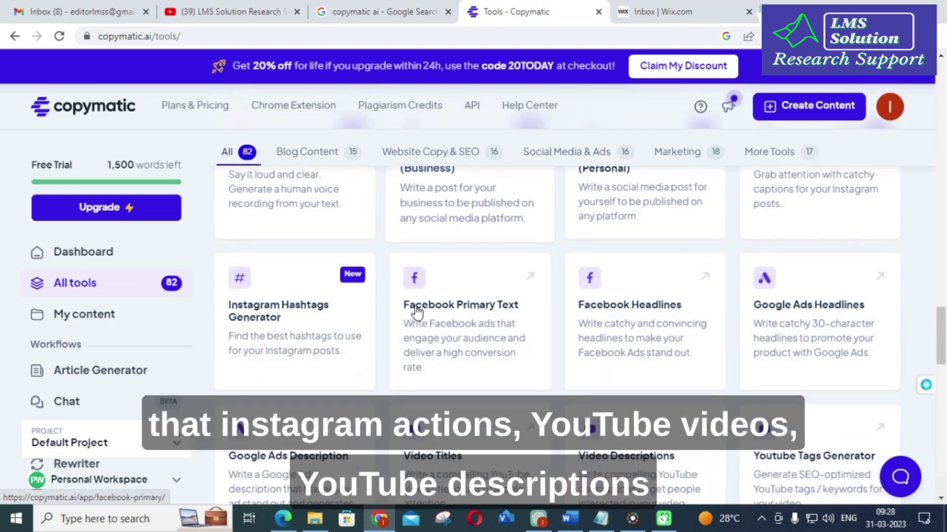
scroll(412, 313, down, 3)
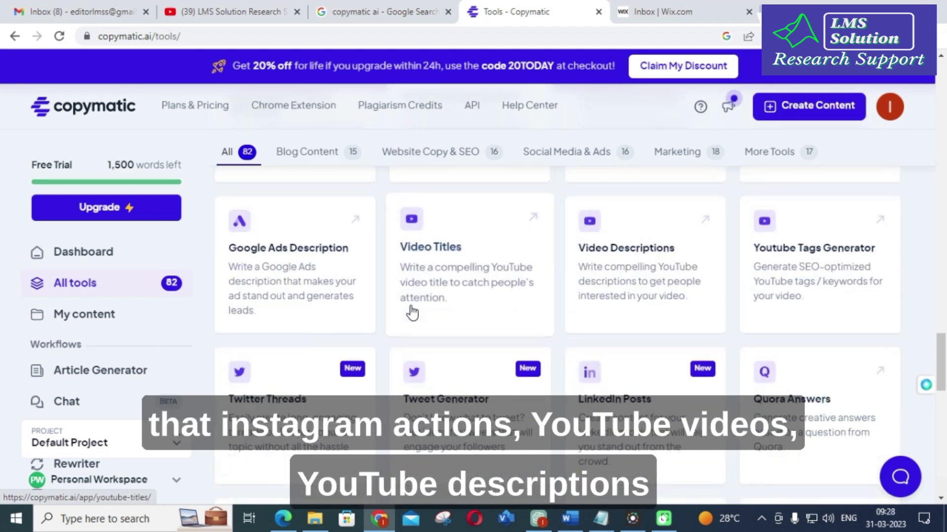
scroll(413, 313, down, 4)
scroll(412, 313, down, 2)
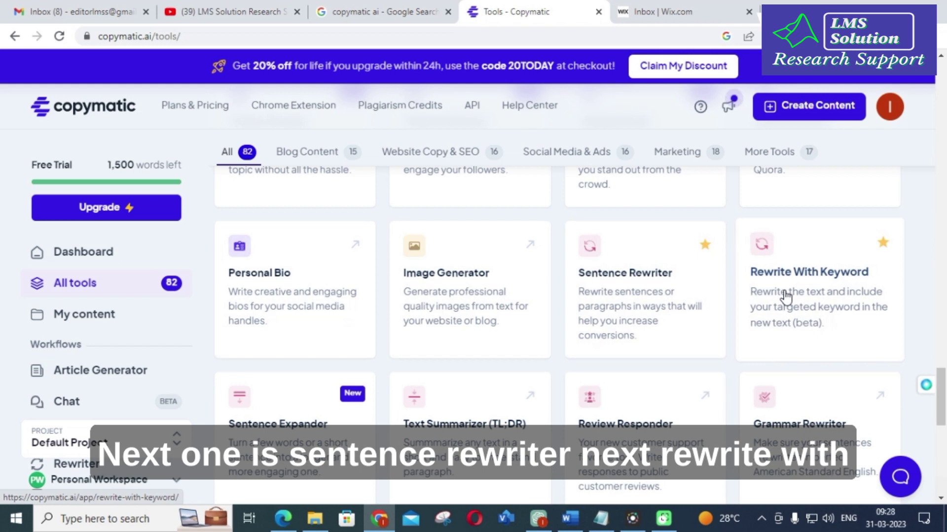
- Examine the rewriting, summarizing, essay and ecommerce tools through the end of the tool list
scroll(786, 298, down, 1)
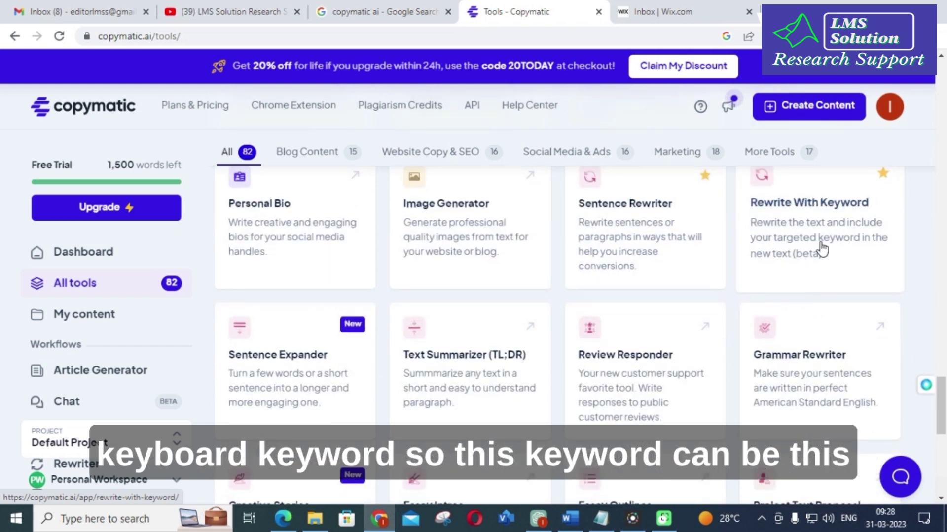
scroll(814, 233, up, 1)
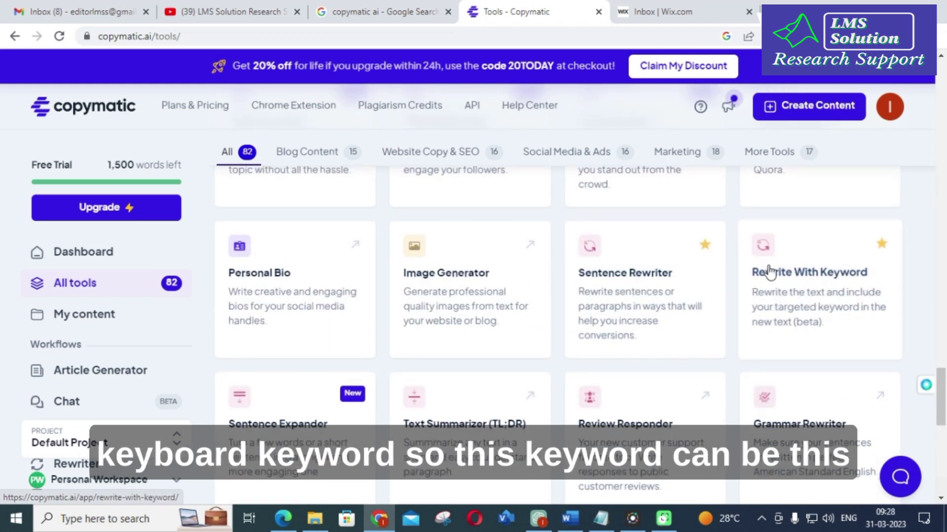
scroll(855, 283, down, 1)
scroll(814, 291, down, 1)
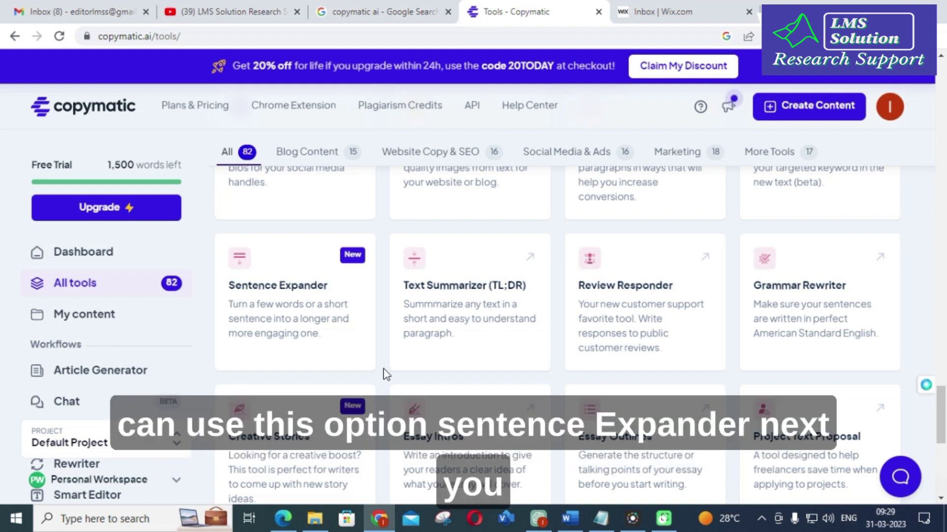
scroll(499, 264, down, 2)
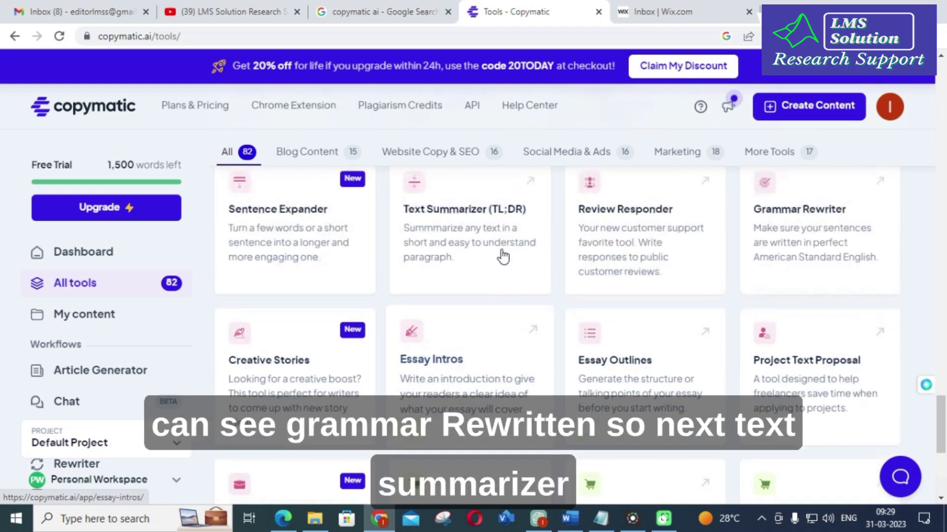
scroll(705, 280, up, 2)
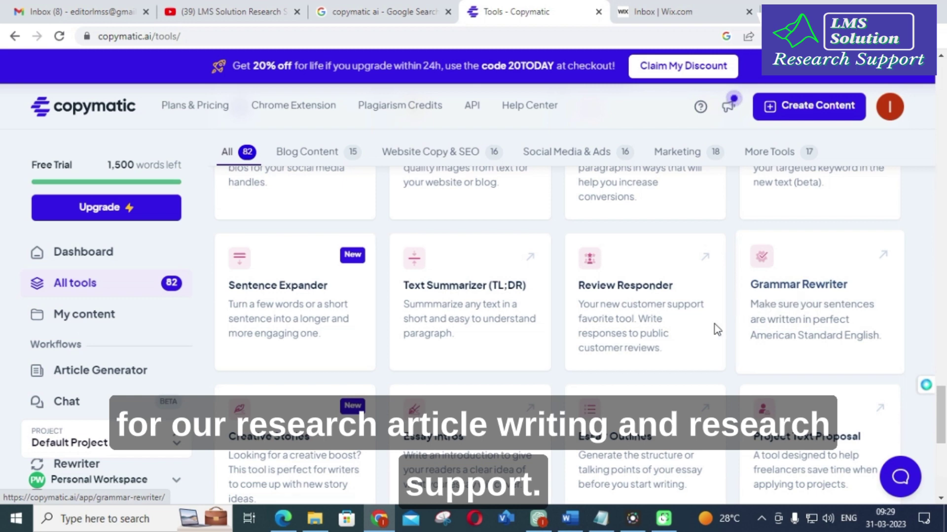
scroll(718, 328, down, 4)
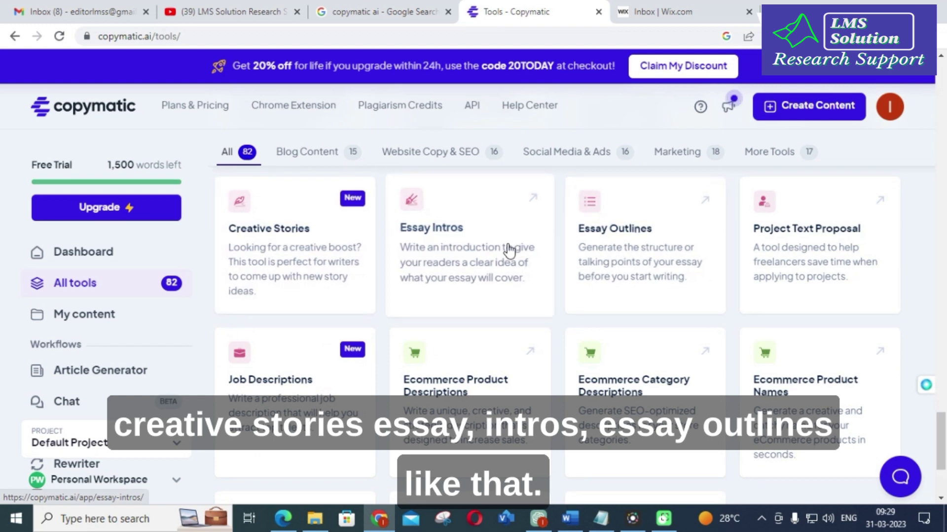
scroll(667, 256, down, 1)
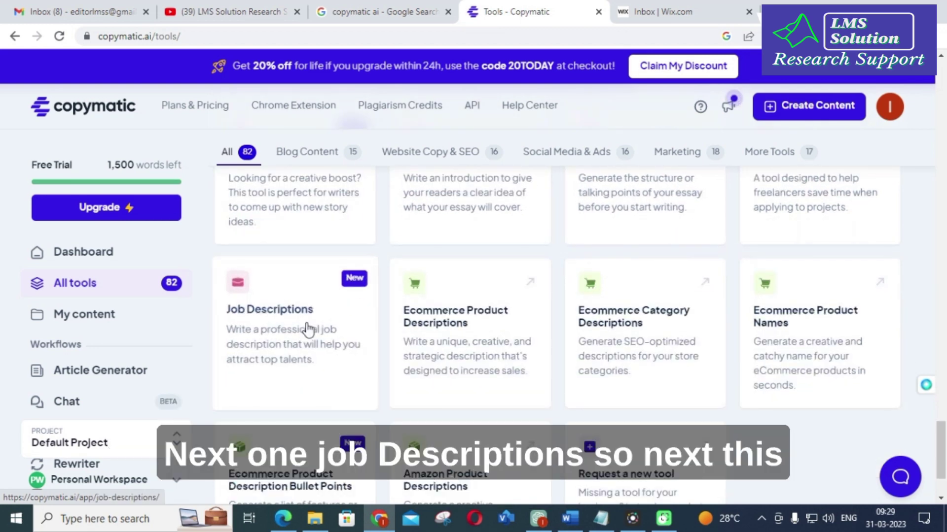
scroll(318, 315, down, 2)
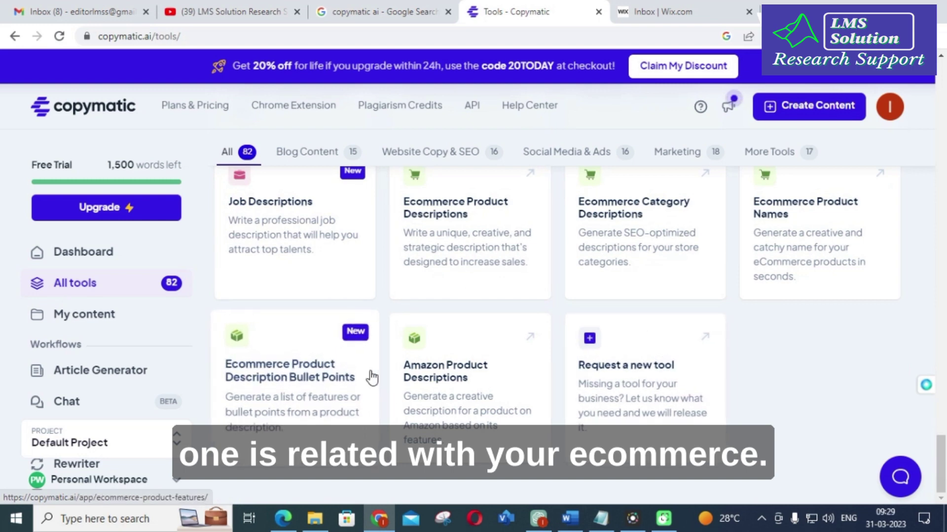
- Locate the Sentence Expander in the full tool list and open it
scroll(324, 363, up, 3)
scroll(324, 362, up, 10)
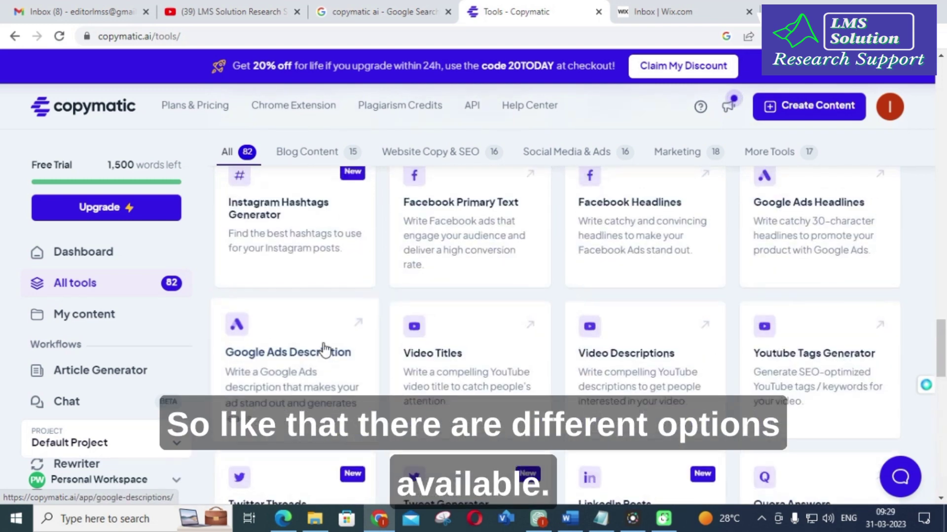
scroll(321, 331, up, 8)
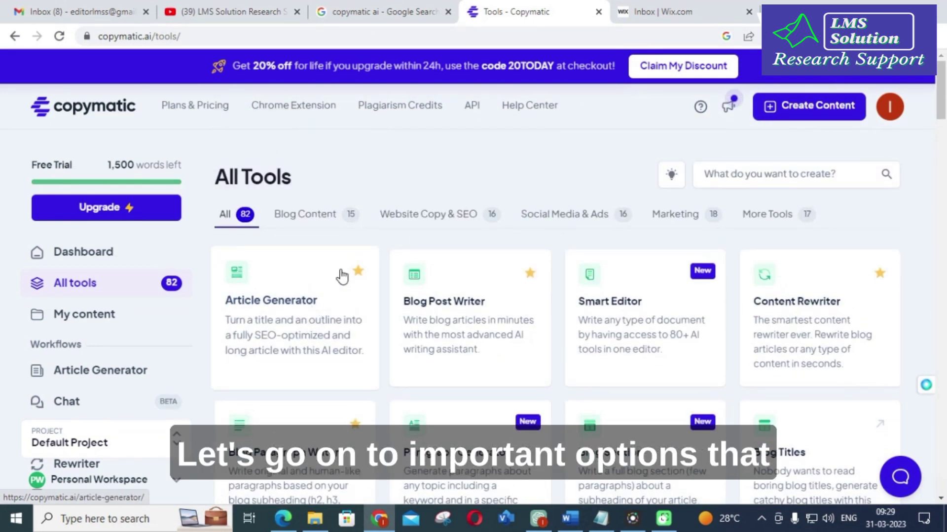
scroll(339, 279, down, 6)
scroll(340, 290, down, 4)
scroll(341, 290, down, 3)
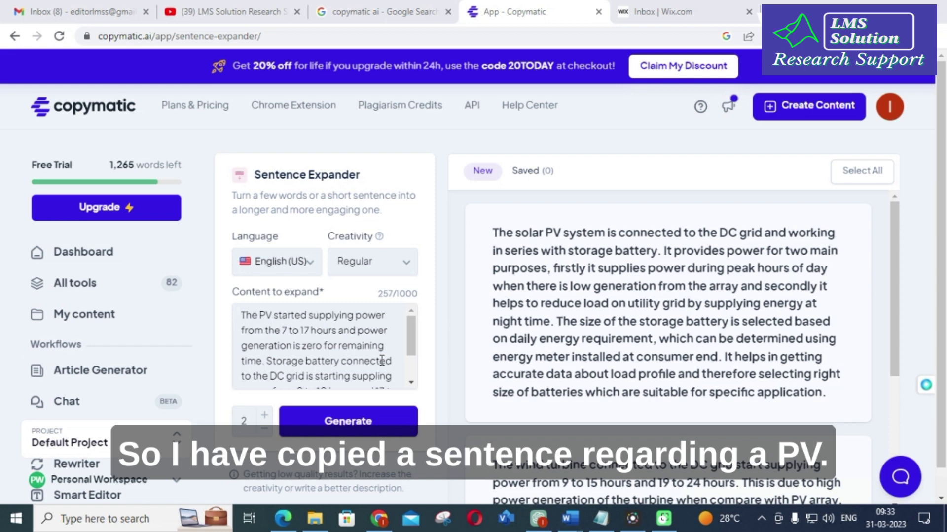
- Look through the language choices and creativity levels offered by the Sentence Expander without changing them
click(316, 269)
scroll(279, 376, down, 10)
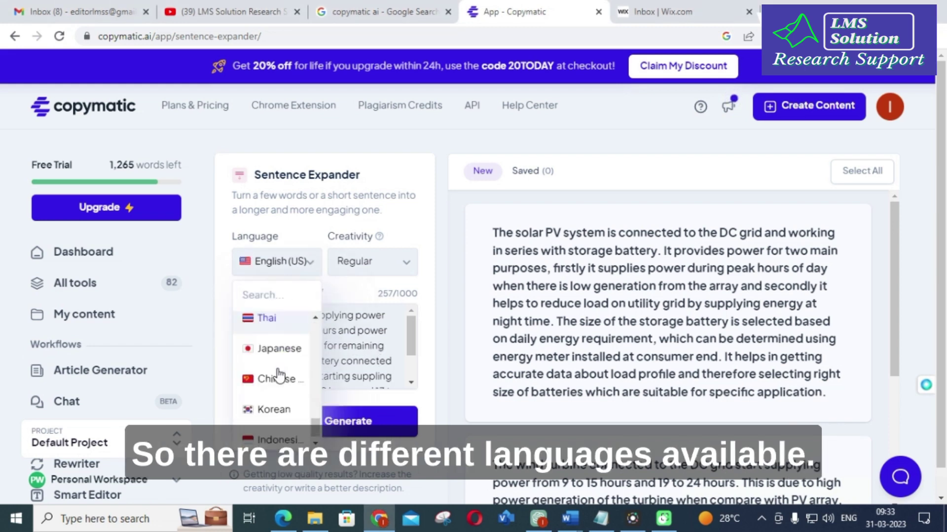
scroll(277, 379, down, 1)
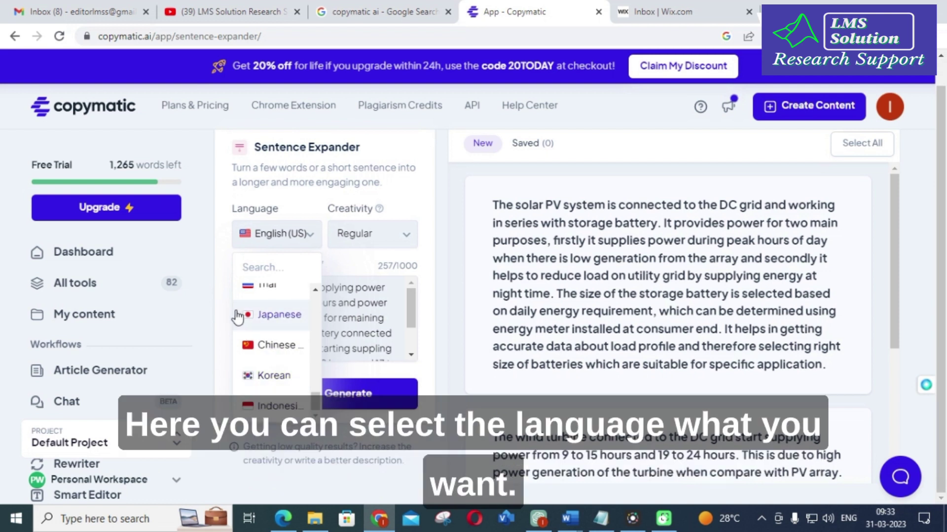
click(223, 305)
click(382, 235)
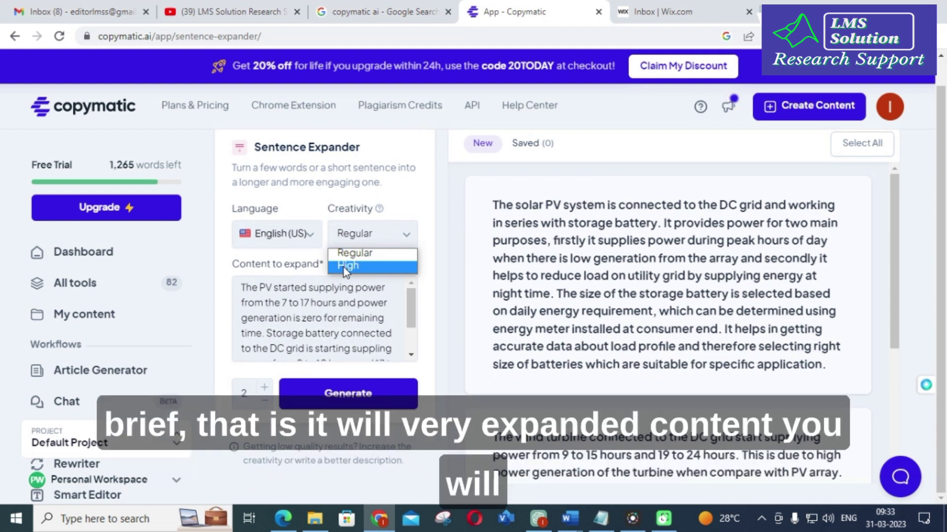
click(306, 326)
- Review the rest of the content to expand and set the number of results to 4
scroll(247, 345, down, 2)
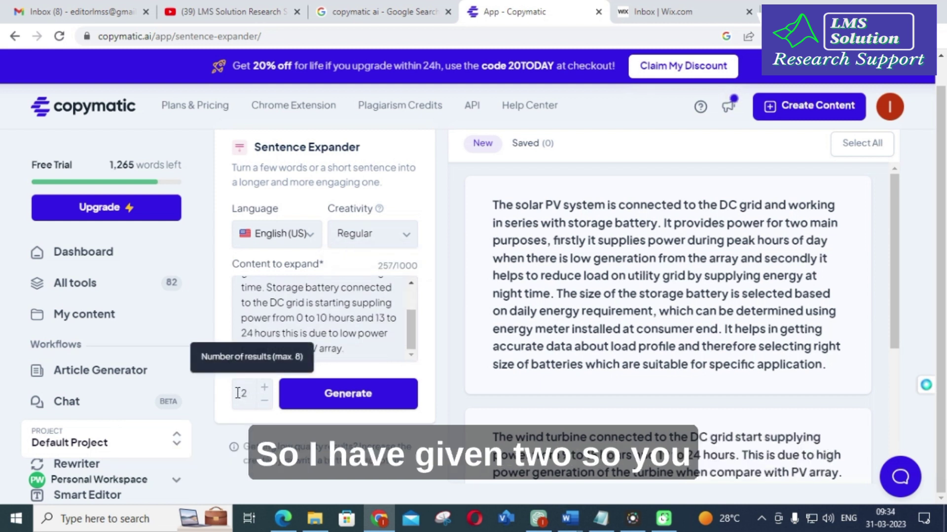
click(264, 388)
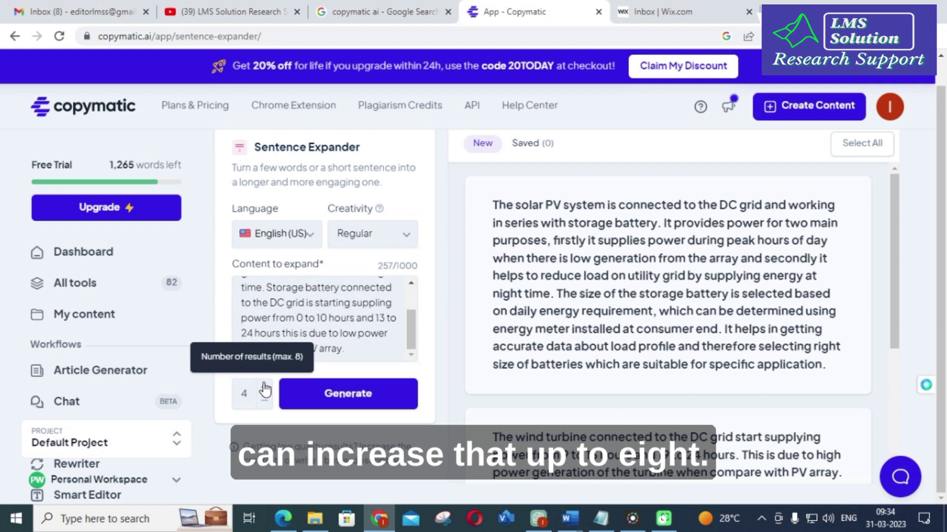
- Set the Sentence Expander's number of results to 2 and read through the expanded passages
click(265, 389)
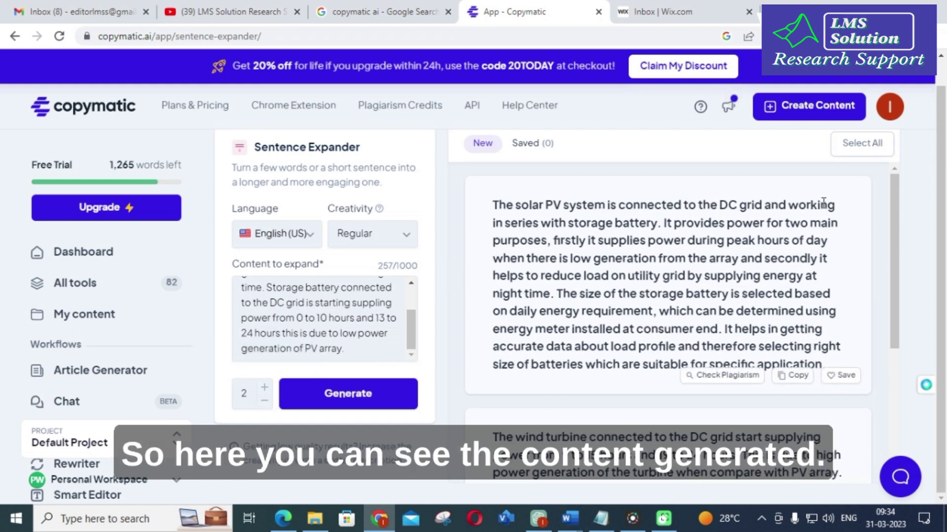
scroll(578, 335, down, 4)
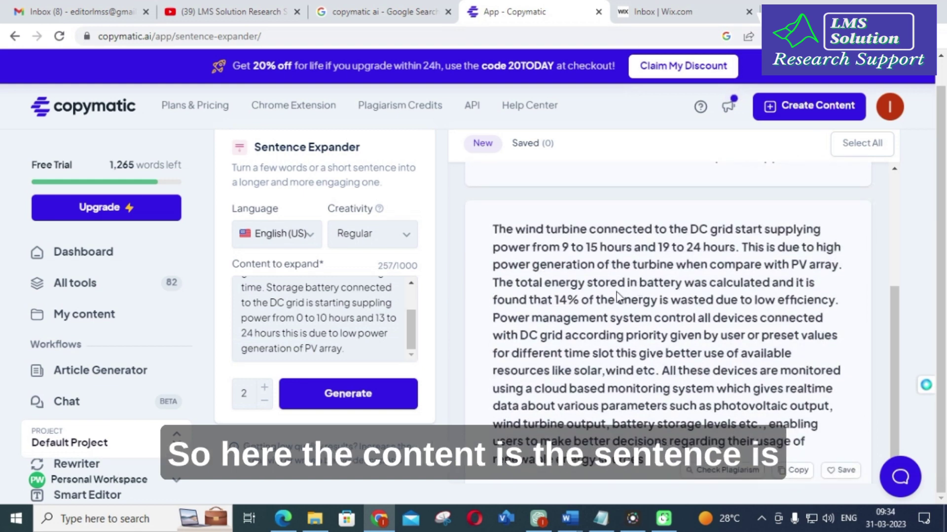
scroll(545, 266, up, 5)
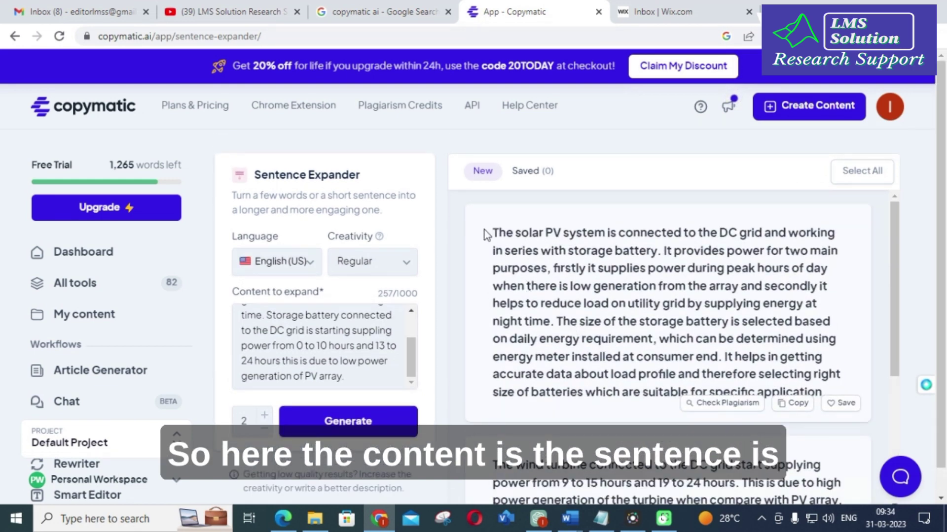
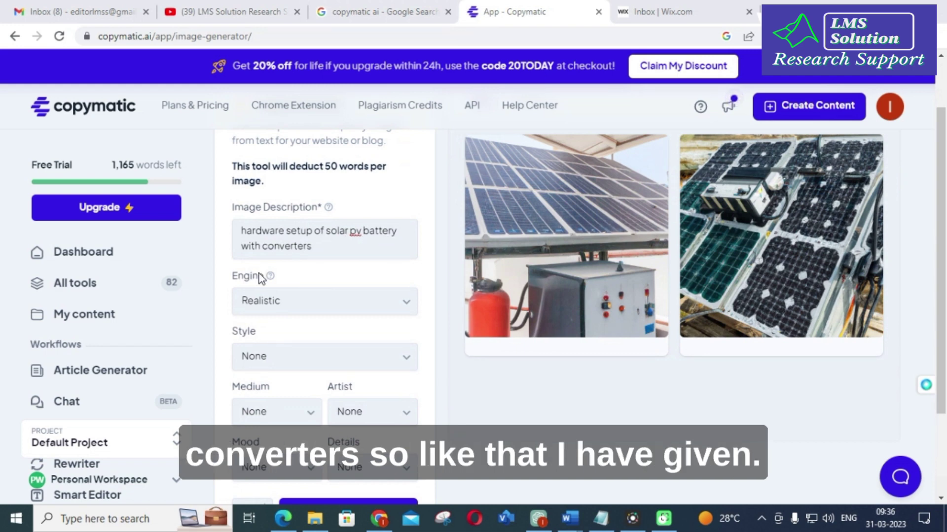
- Look through the Engine and Style choices of the Image Generator without changing them
scroll(303, 250, down, 1)
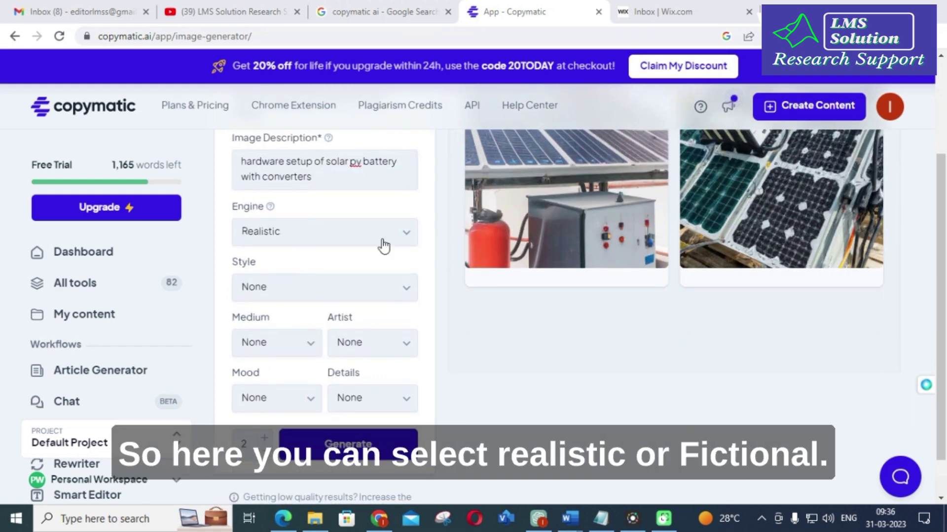
click(348, 234)
click(220, 271)
click(377, 288)
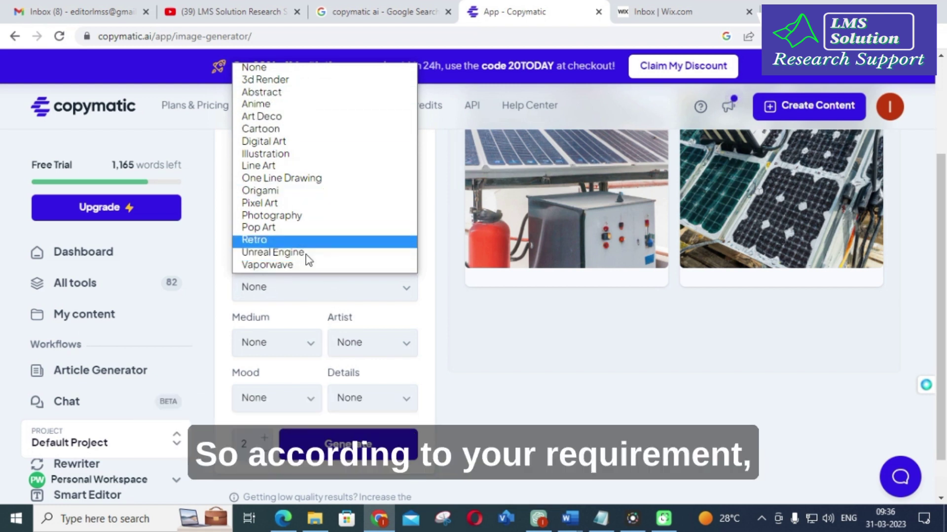
click(230, 312)
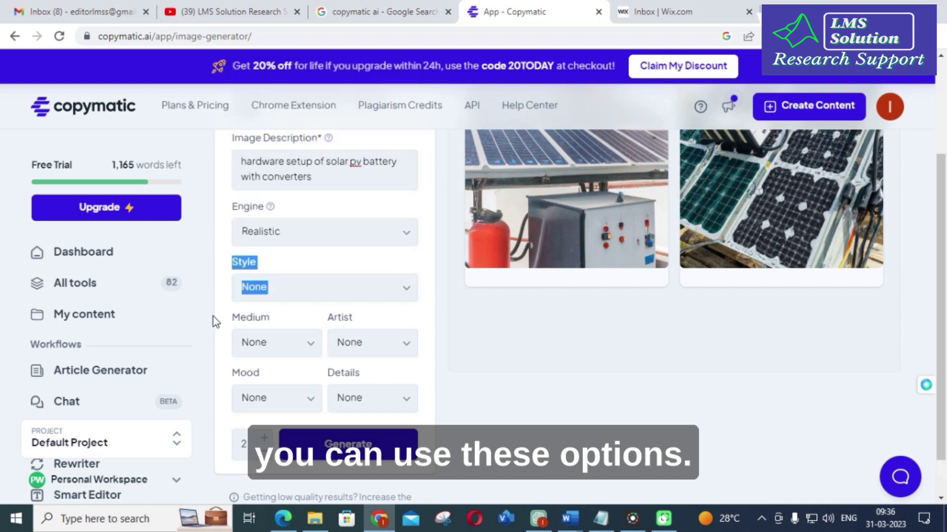
- Look through the Medium and Artist choices for the generated image, leaving both at None
click(287, 345)
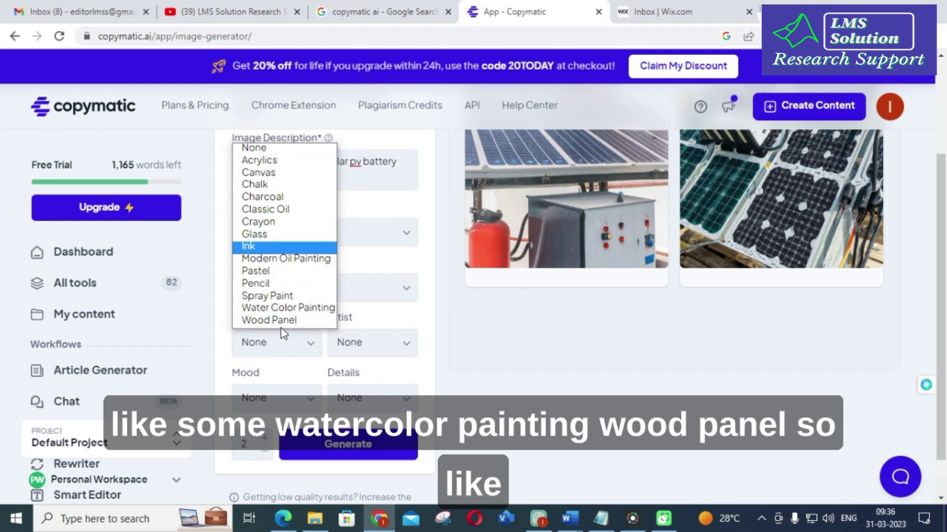
click(412, 344)
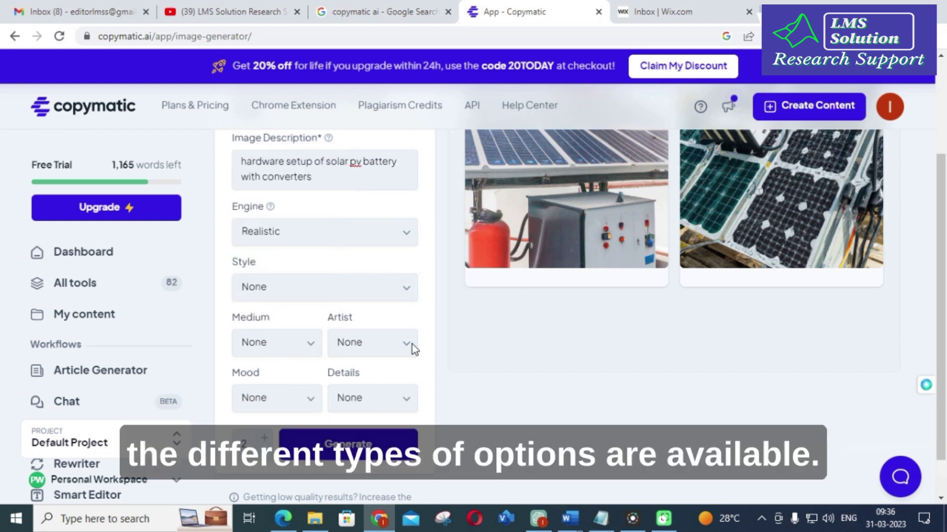
click(405, 347)
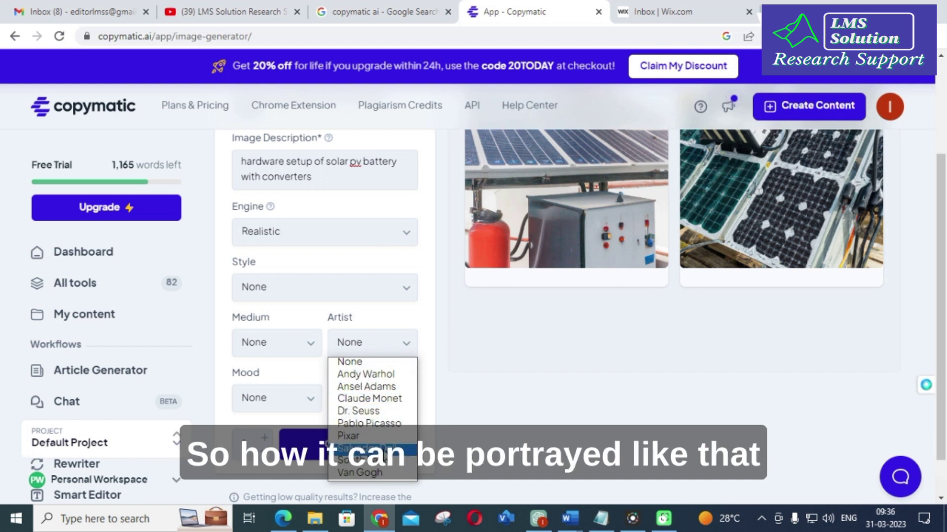
click(432, 351)
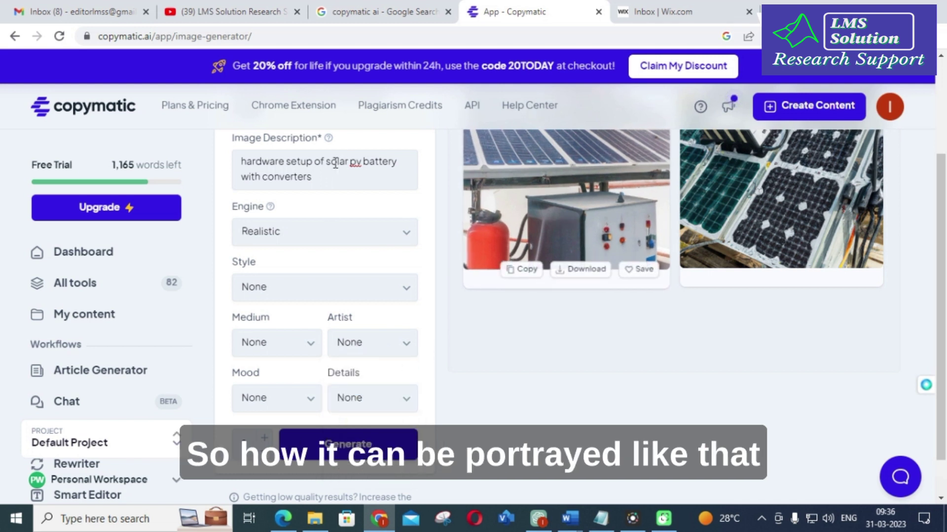
- Look through the Mood and Details choices for the generated image, leaving both at None
scroll(296, 345, down, 1)
click(307, 350)
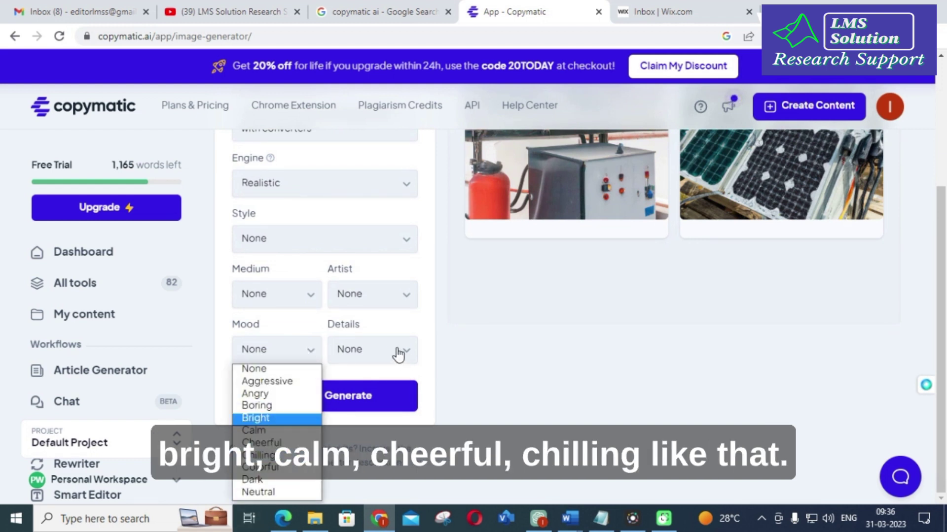
click(378, 345)
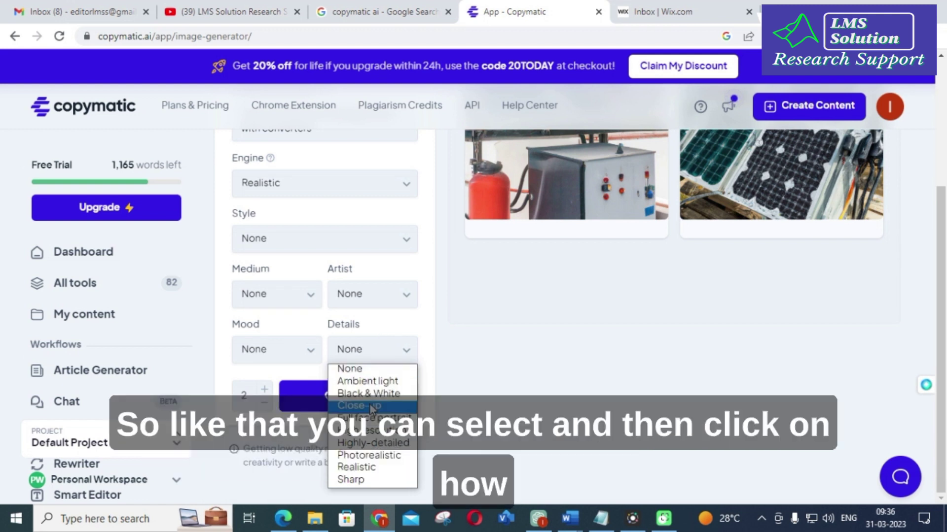
click(429, 320)
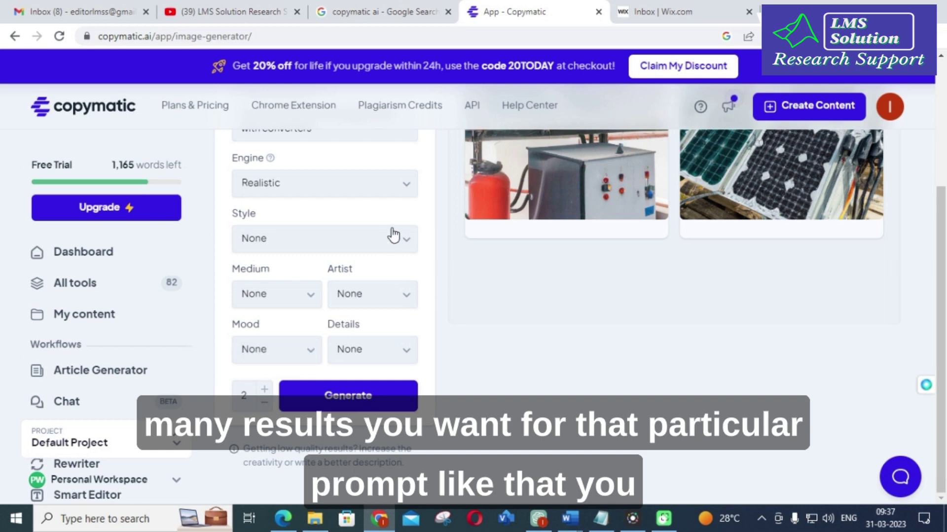
- Review the Image Generator's number of results, image description and generated solar PV hardware pictures
scroll(402, 217, up, 3)
scroll(415, 255, down, 3)
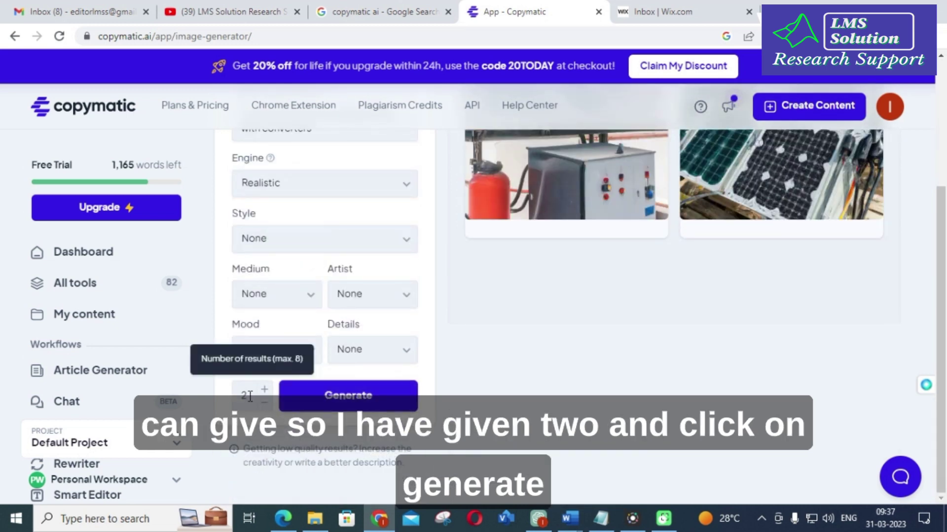
click(341, 395)
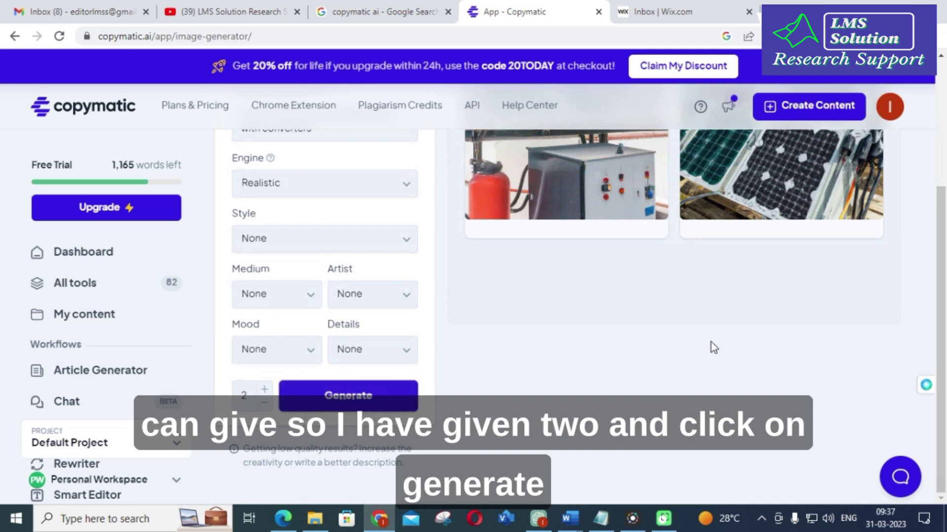
mouse_move(788, 404)
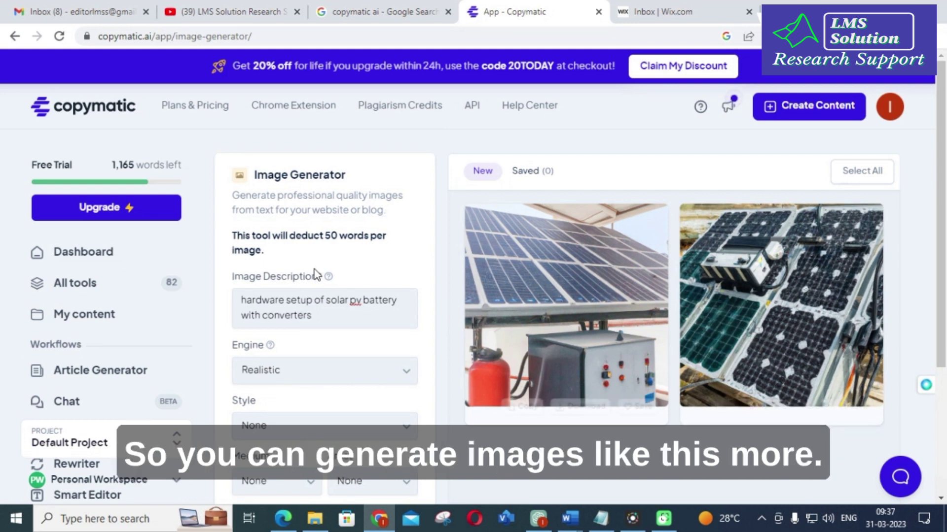
scroll(400, 264, down, 4)
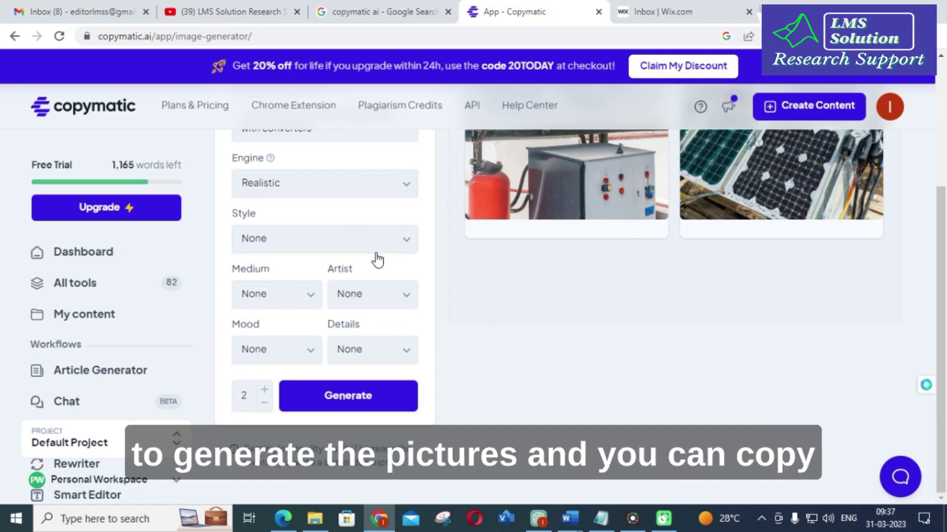
scroll(373, 259, up, 4)
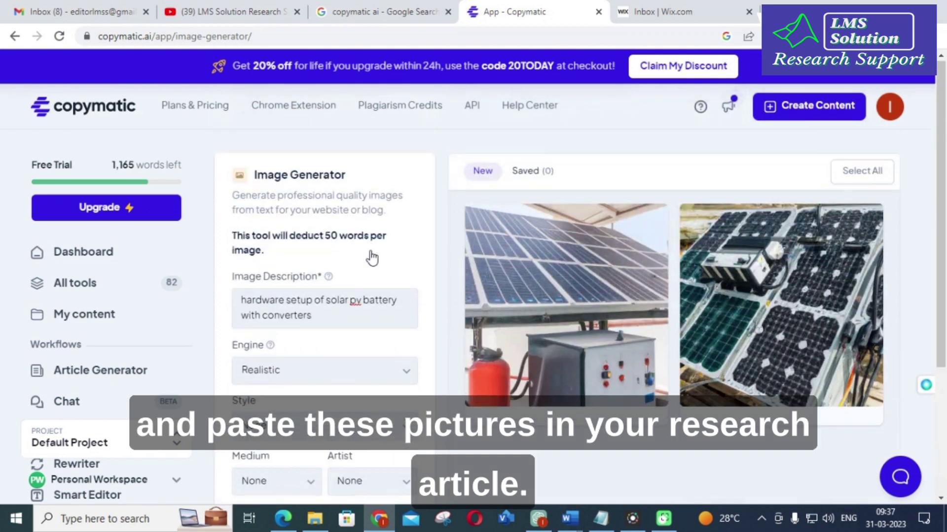
- Return to the full tool list and locate the Project Text Proposal tool
click(15, 36)
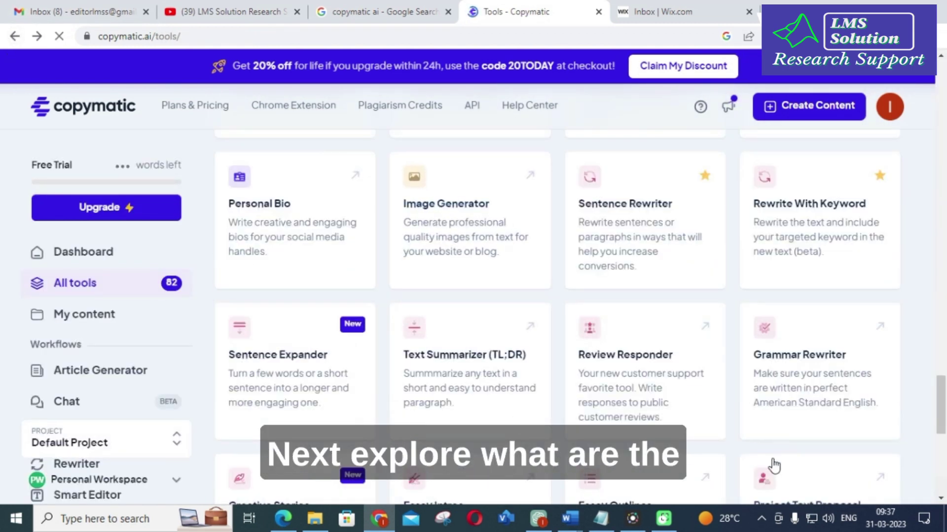
scroll(560, 311, down, 2)
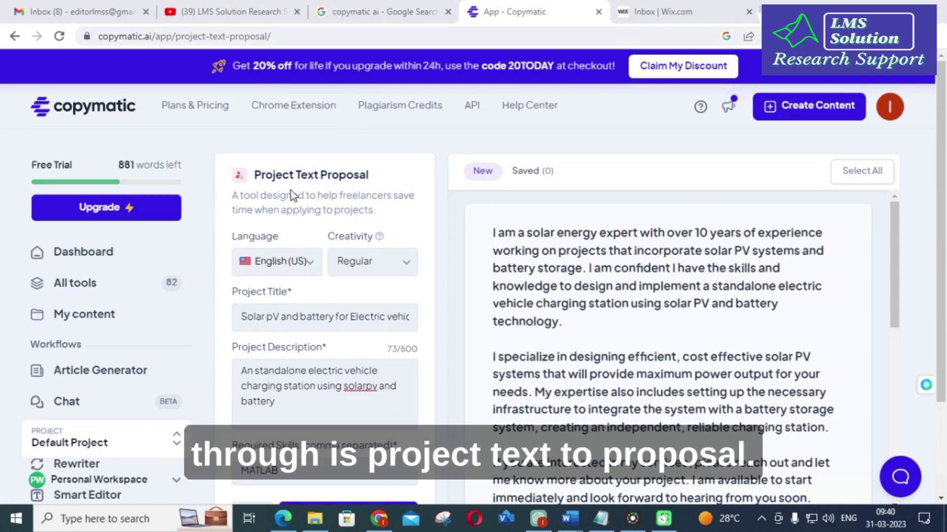
- Examine the Project Text Proposal form, including its language and creativity choices, without changing them
scroll(259, 189, down, 2)
scroll(259, 190, up, 2)
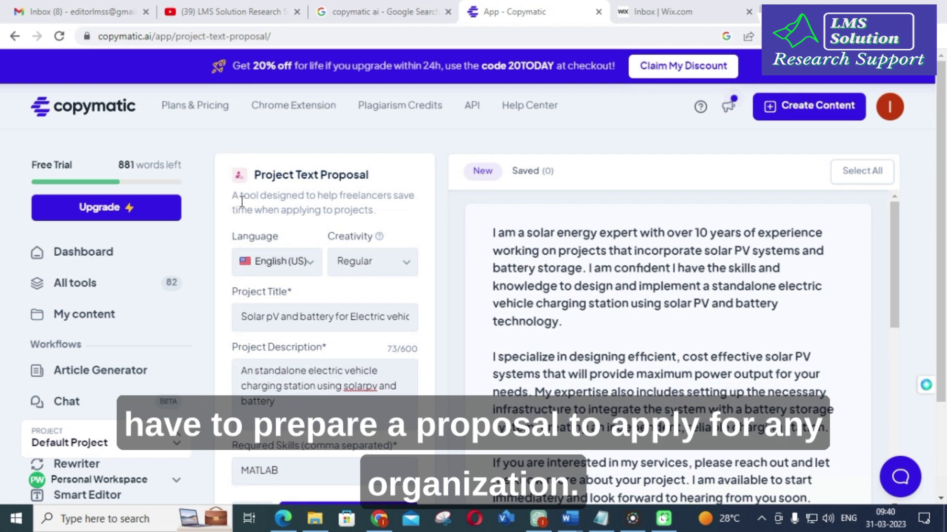
scroll(246, 185, down, 2)
scroll(235, 188, up, 1)
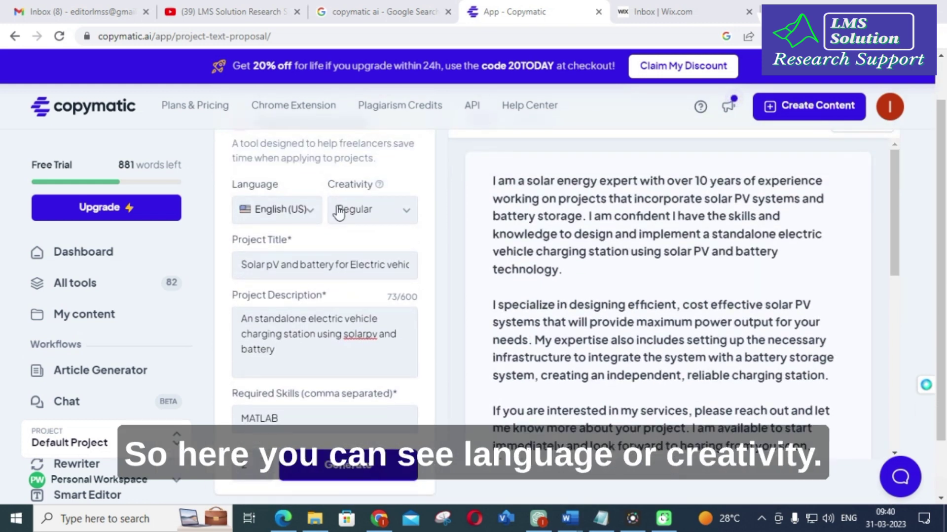
click(290, 216)
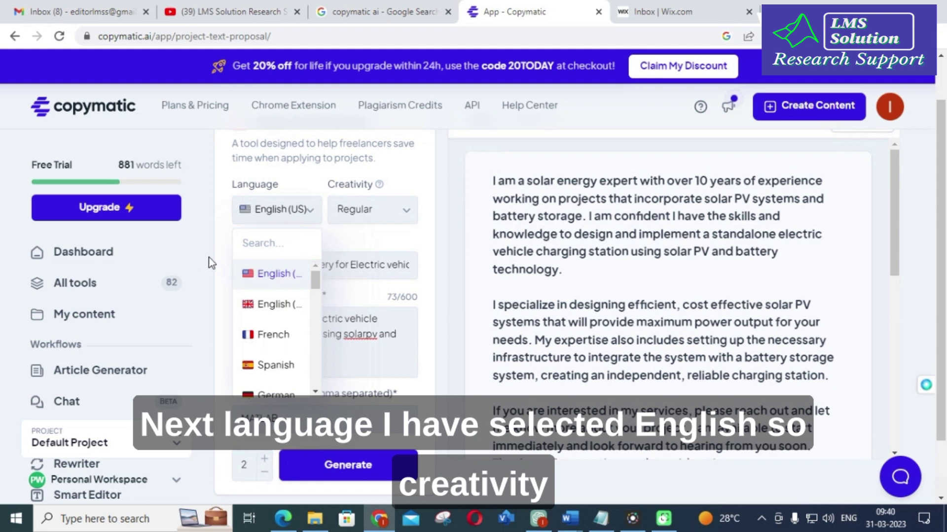
click(334, 230)
click(382, 213)
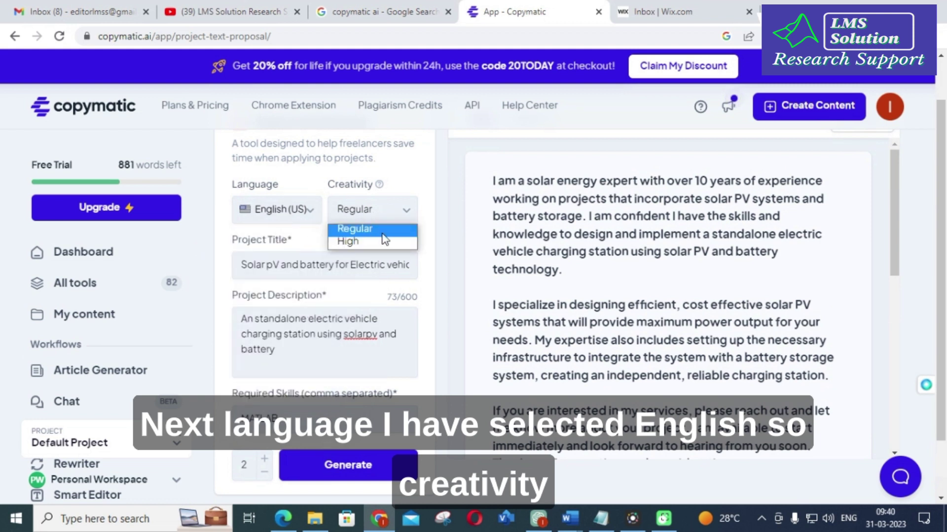
click(314, 236)
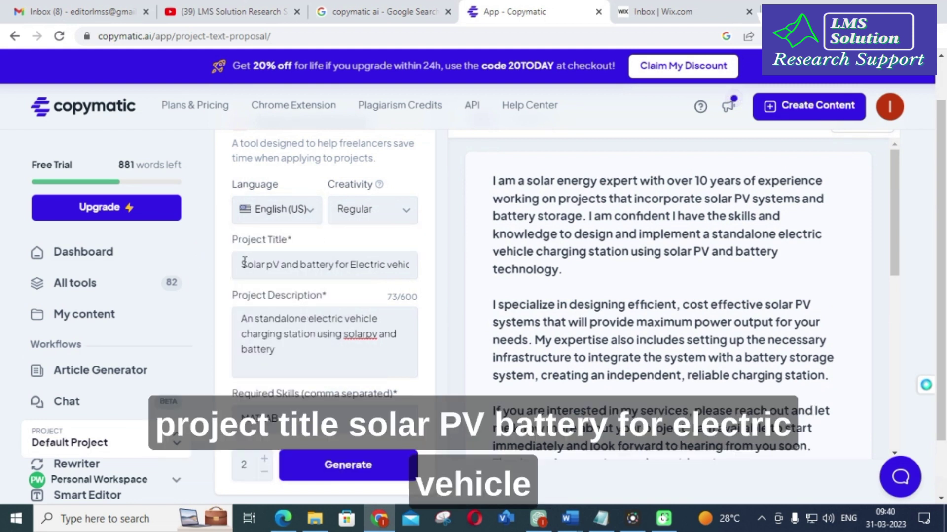
- Review the proposal's project title, description, required skills and number of results
drag(242, 265, 446, 284)
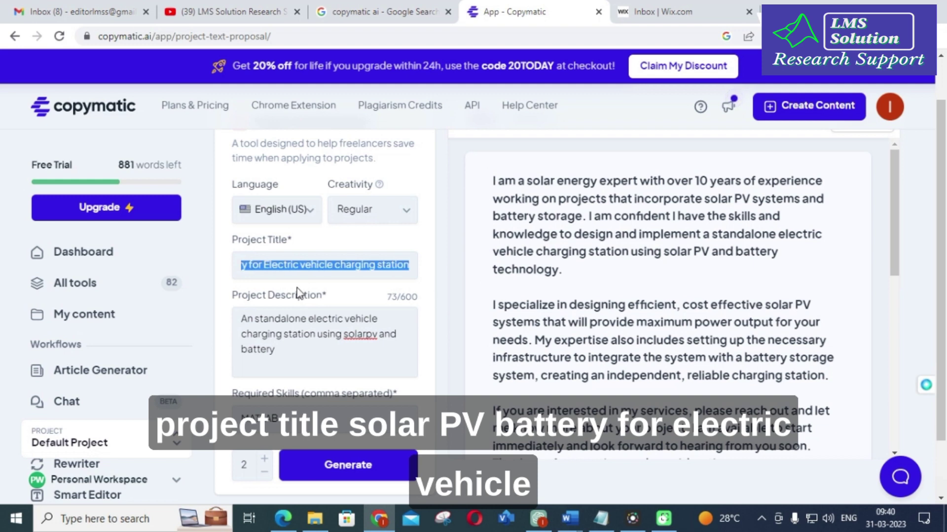
scroll(316, 328, down, 2)
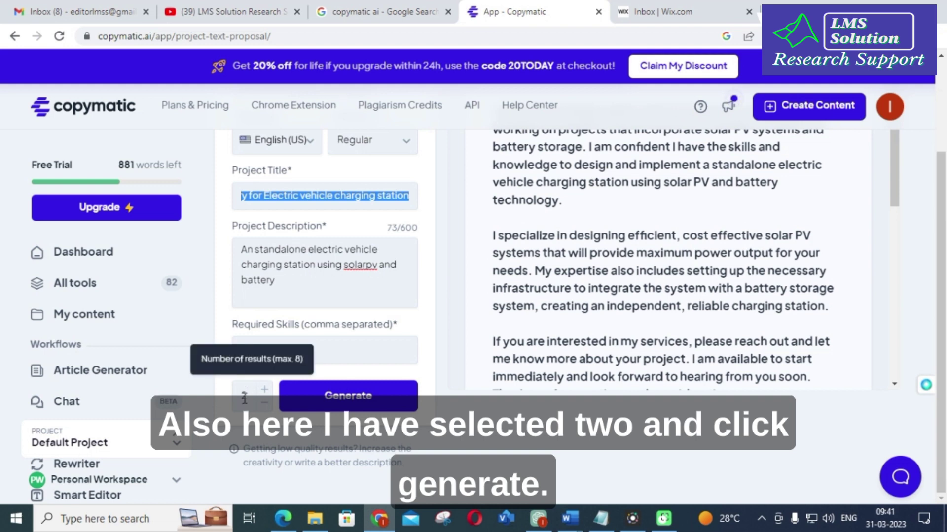
scroll(574, 358, up, 3)
scroll(574, 359, down, 3)
- Read through the generated project proposals for the solar PV and battery charging station
scroll(564, 357, up, 3)
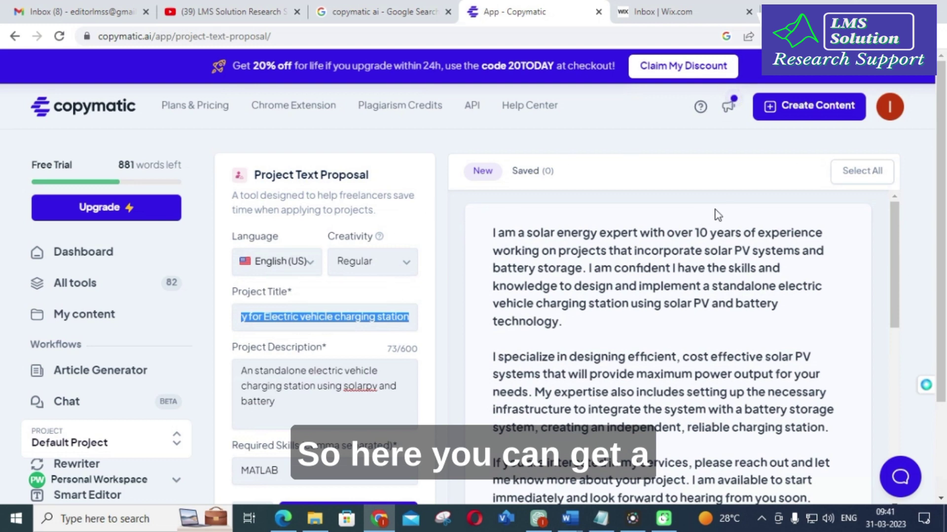
scroll(598, 235, down, 3)
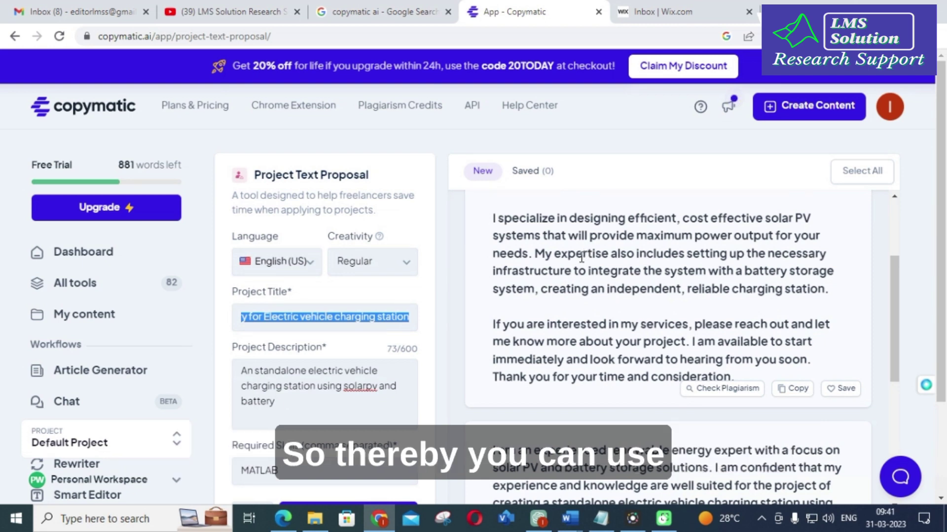
scroll(582, 256, up, 3)
scroll(657, 276, down, 5)
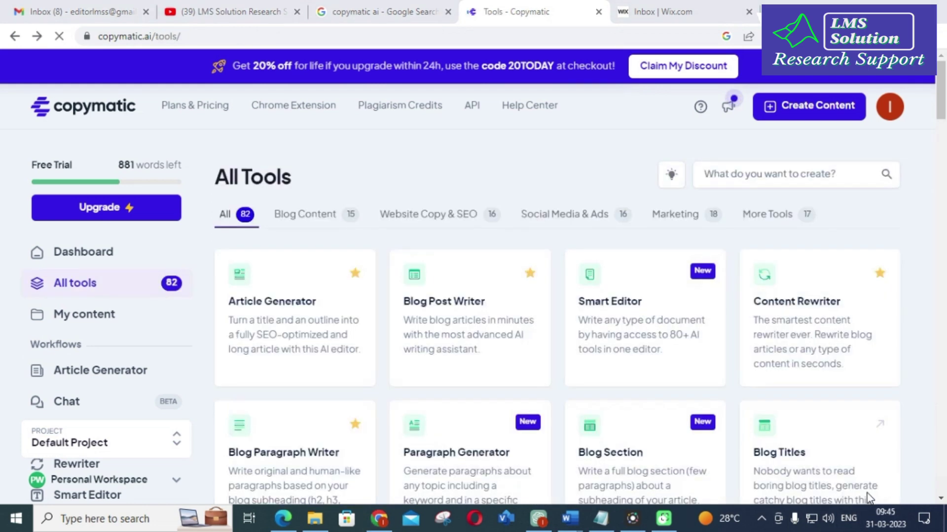
- Open the Smart Editor, create a new document titled "PV" and start a paragraph below the title
click(604, 299)
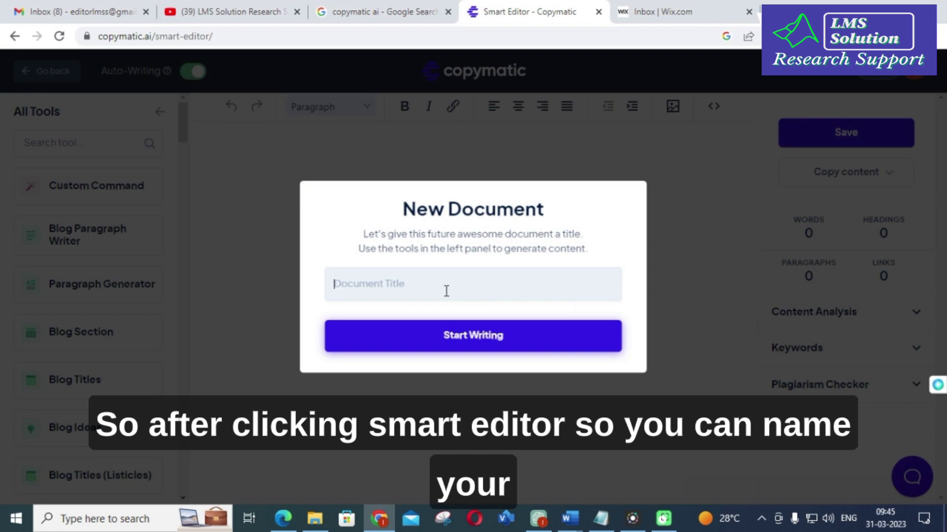
text(PV)
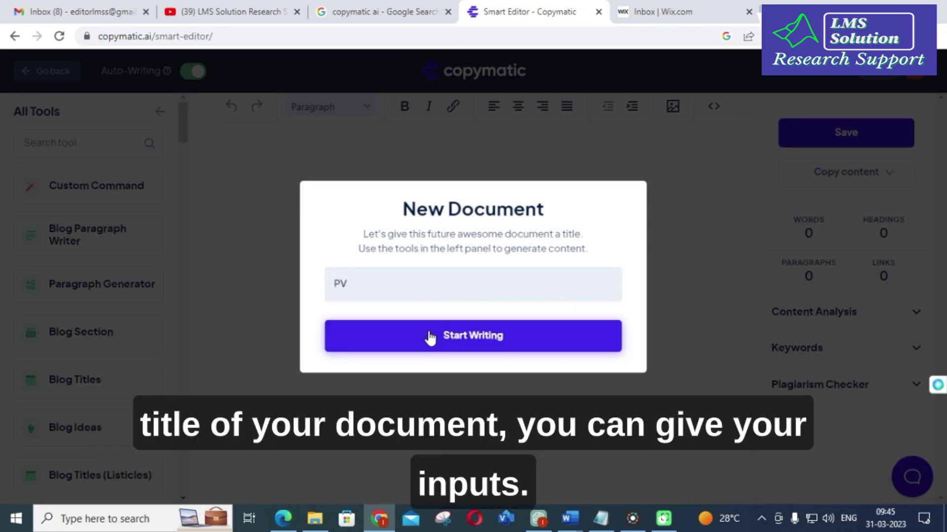
click(466, 343)
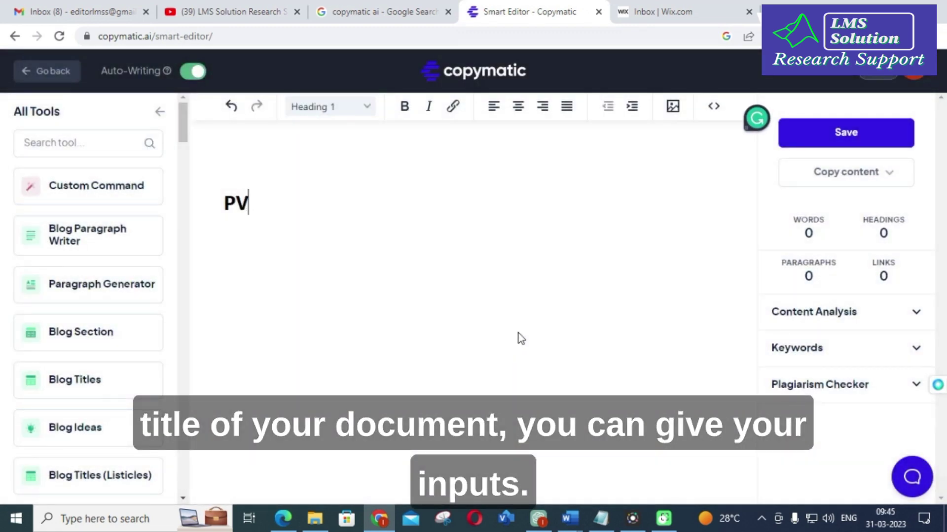
key(Return)
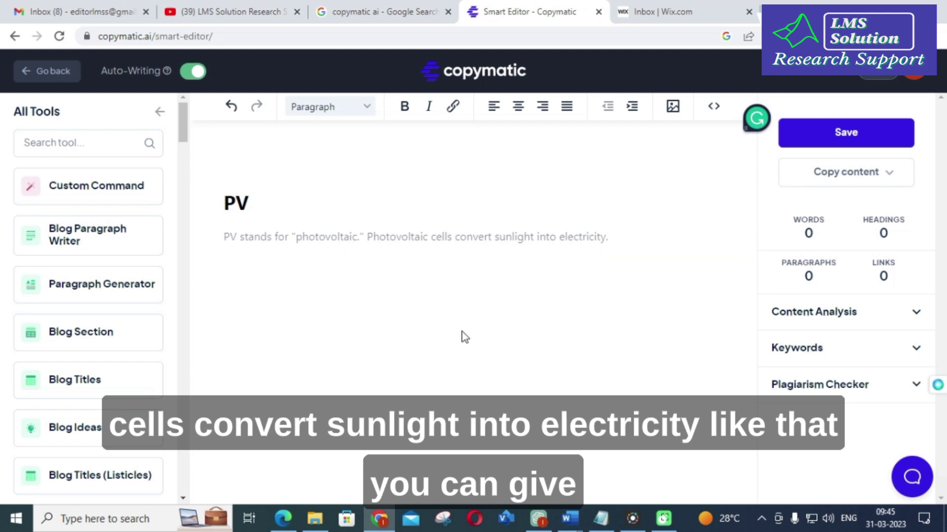
- Leave the Smart Editor without saving the document and browse the overview of all AI tools
click(14, 36)
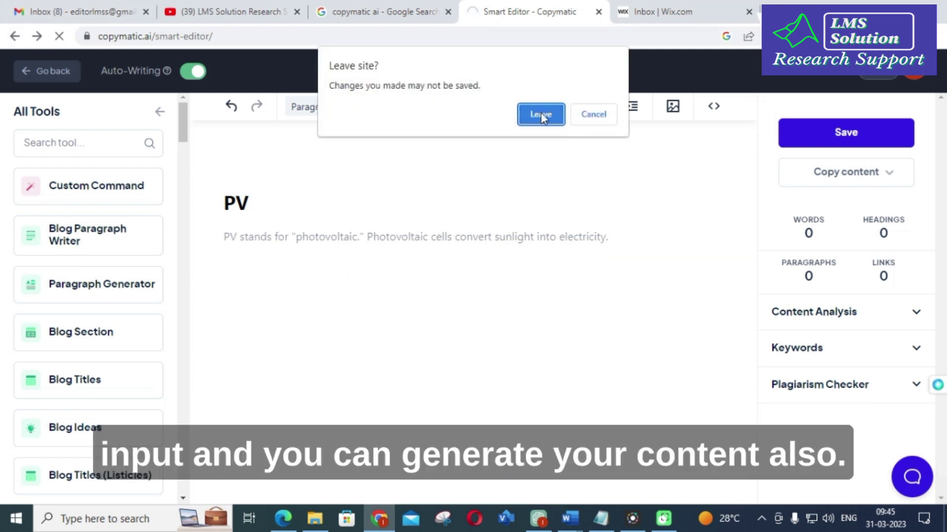
click(540, 115)
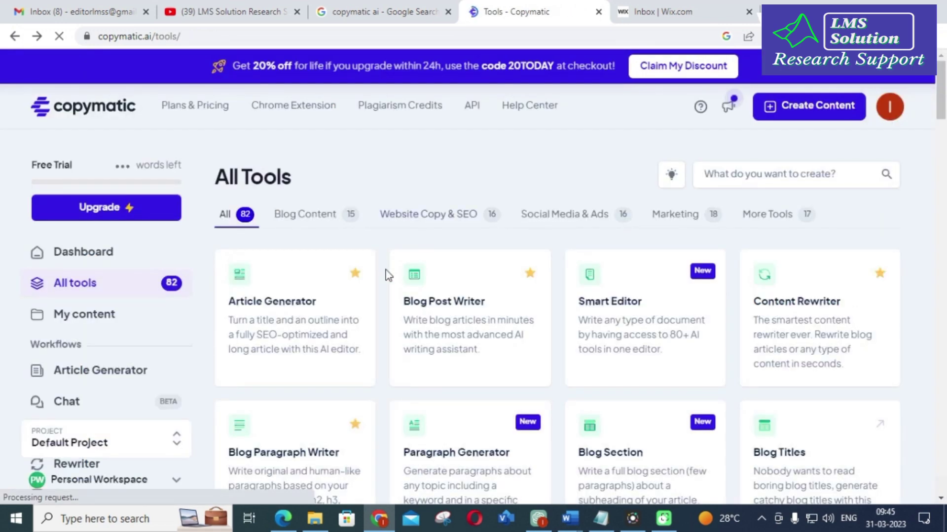
scroll(385, 271, down, 1)
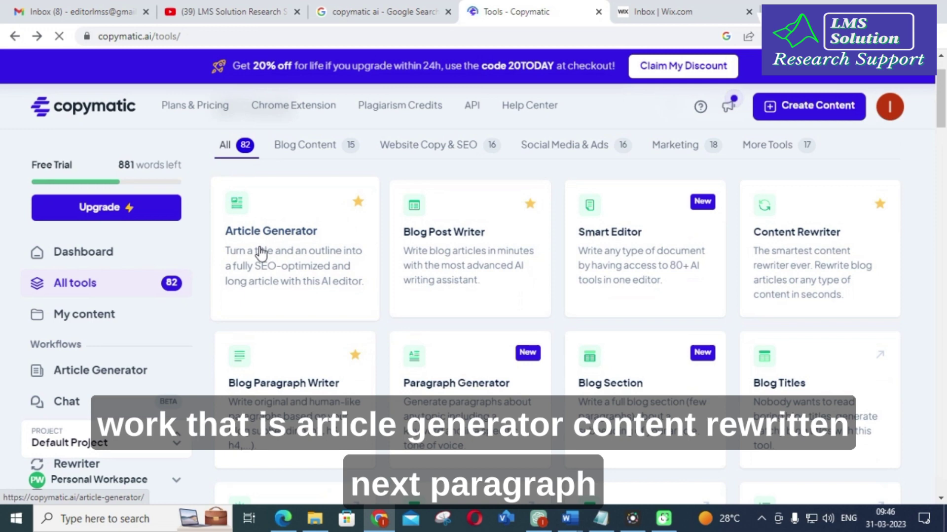
scroll(820, 254, down, 1)
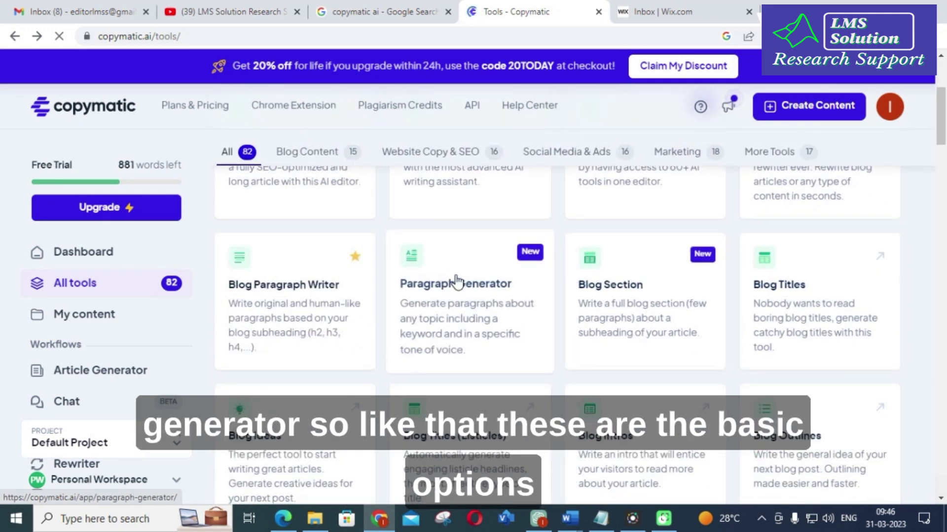
scroll(456, 281, down, 2)
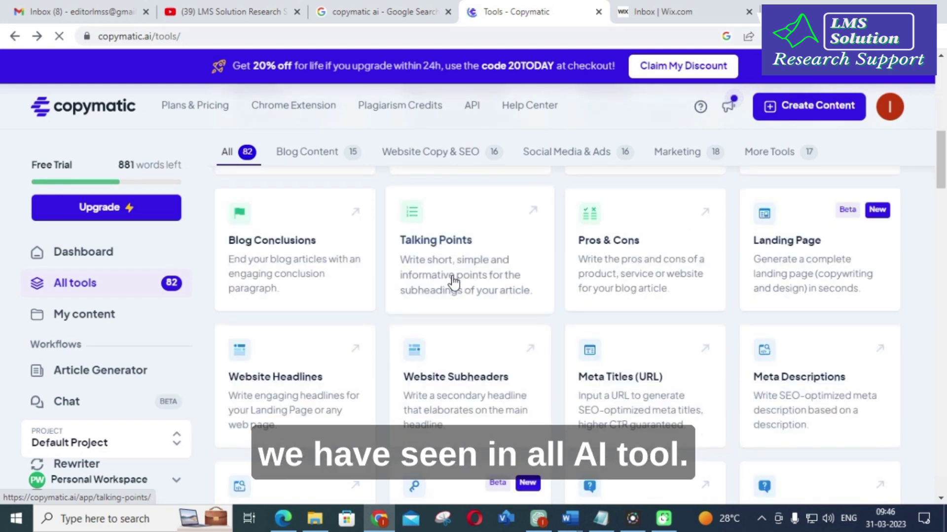
scroll(454, 281, down, 5)
scroll(449, 290, down, 3)
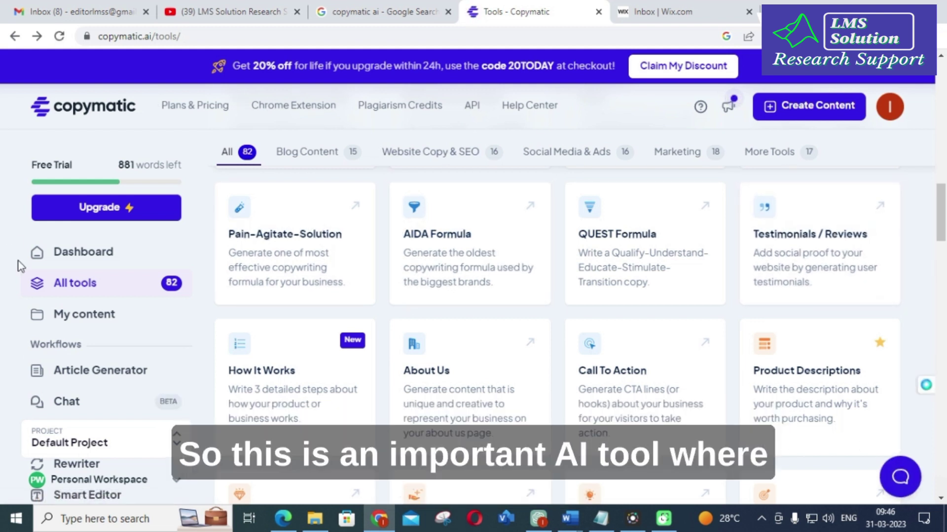
- Open Copymatic's plans and pricing and review the yearly prices of the Pro, Team and Enterprise plans
click(204, 110)
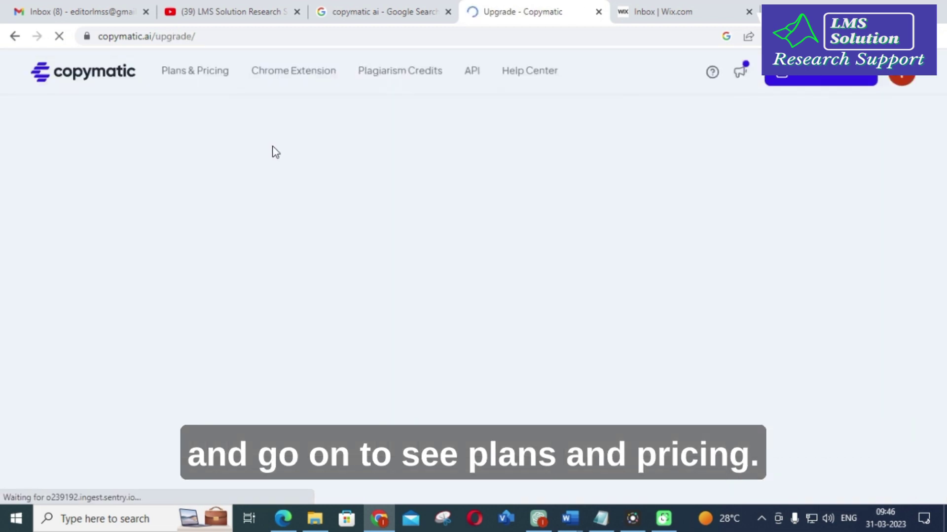
scroll(318, 223, down, 3)
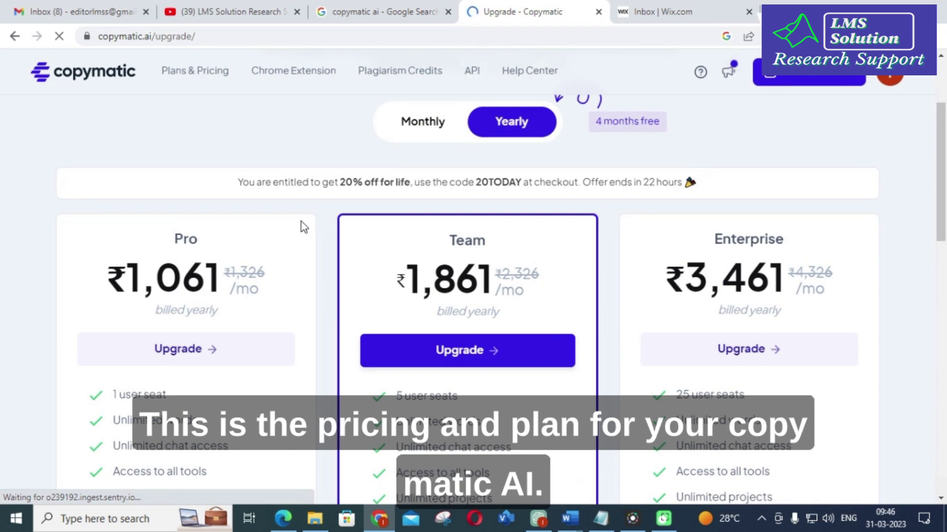
scroll(300, 221, down, 1)
scroll(298, 220, down, 1)
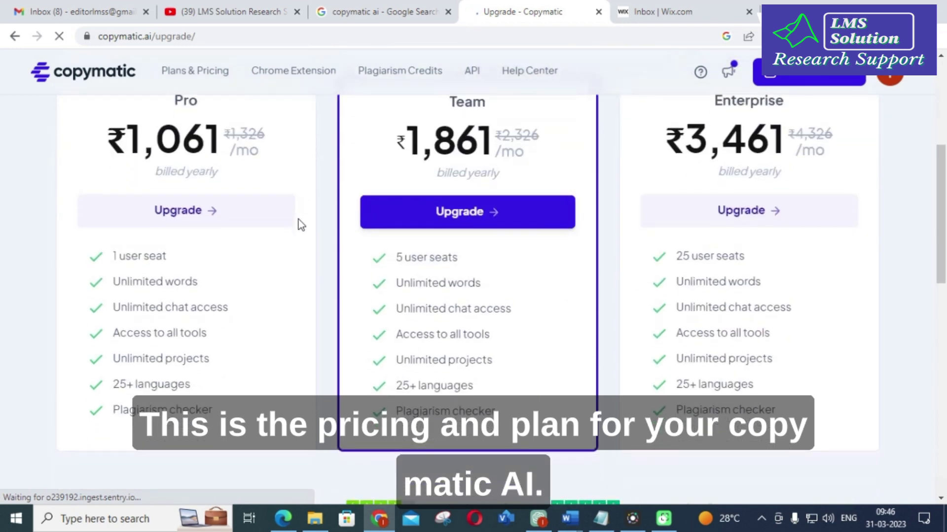
scroll(276, 227, up, 1)
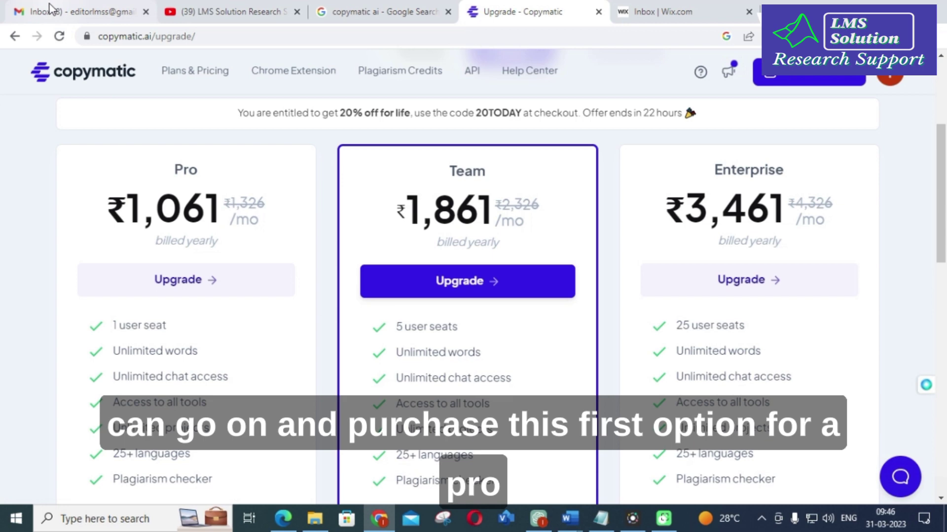
- Compare the user seats and included features of the Pro, Team and Enterprise plans, starting with Pro
double_click(186, 170)
scroll(184, 175, down, 5)
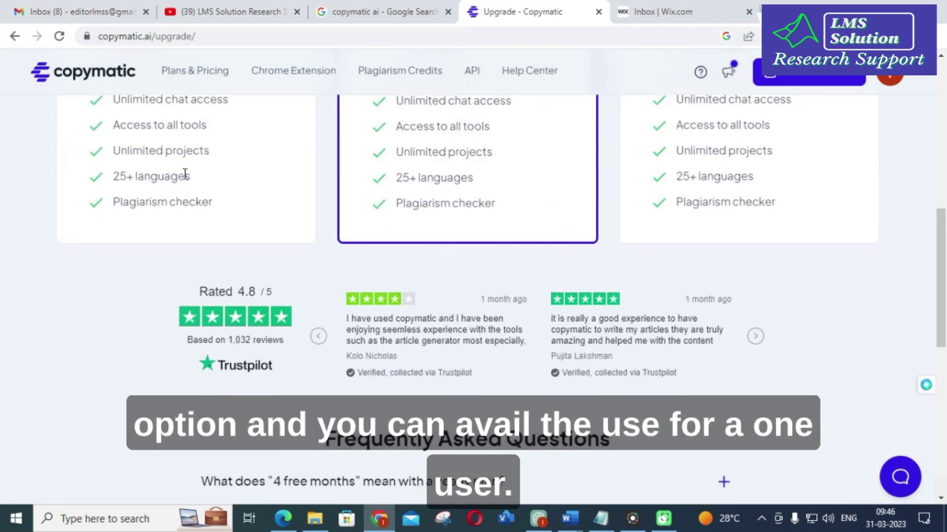
scroll(187, 172, up, 3)
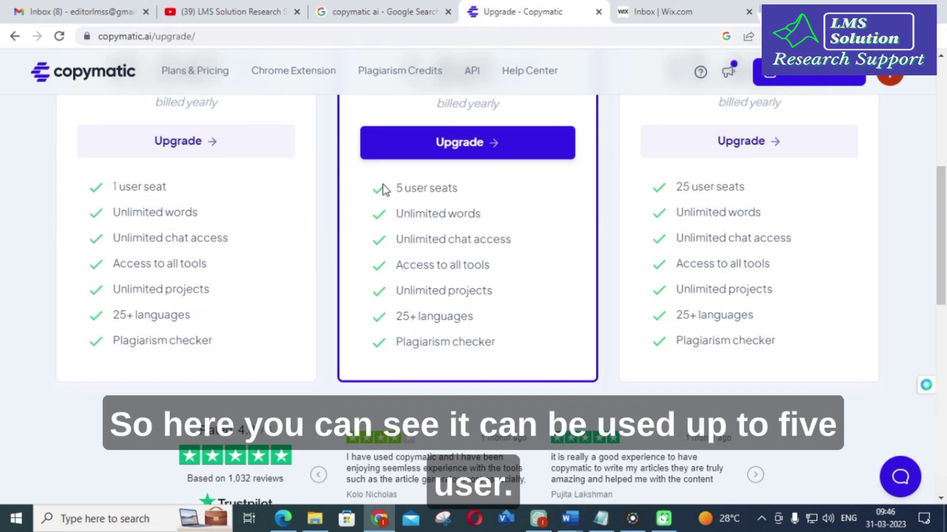
scroll(834, 290, up, 4)
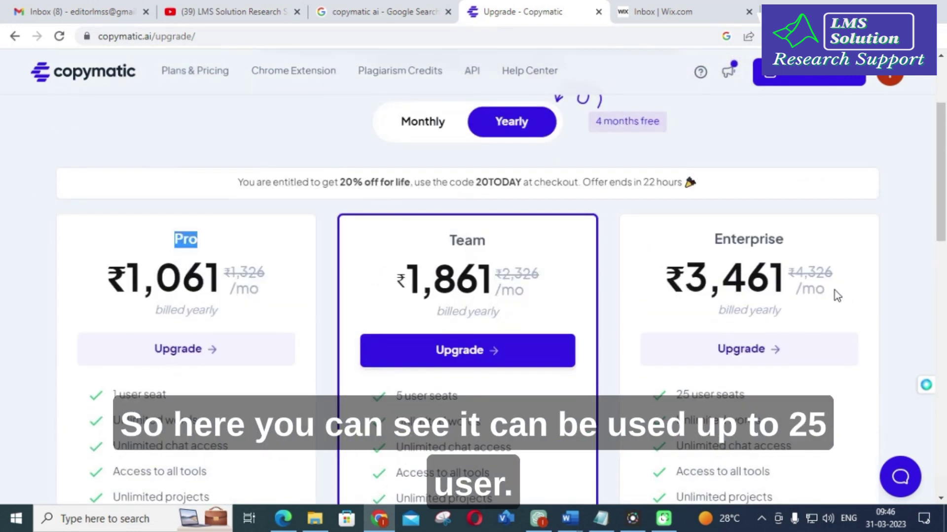
scroll(821, 307, down, 1)
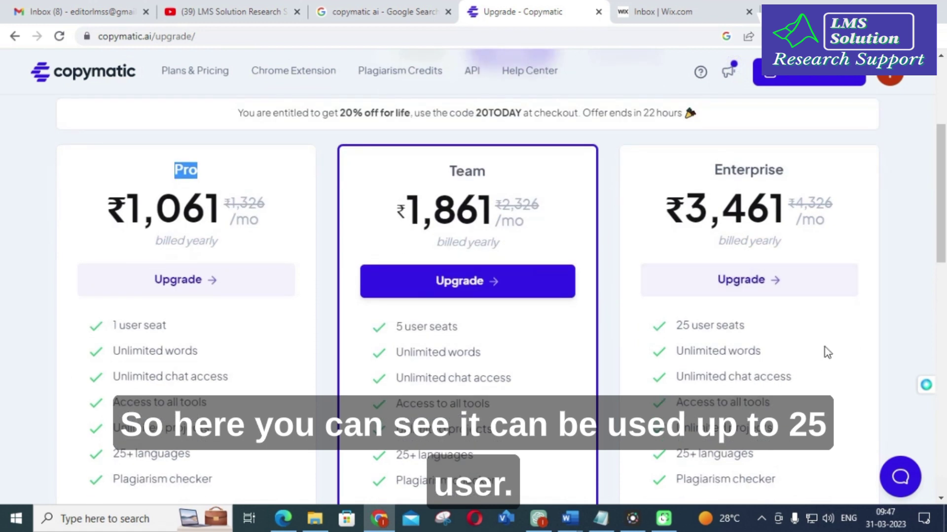